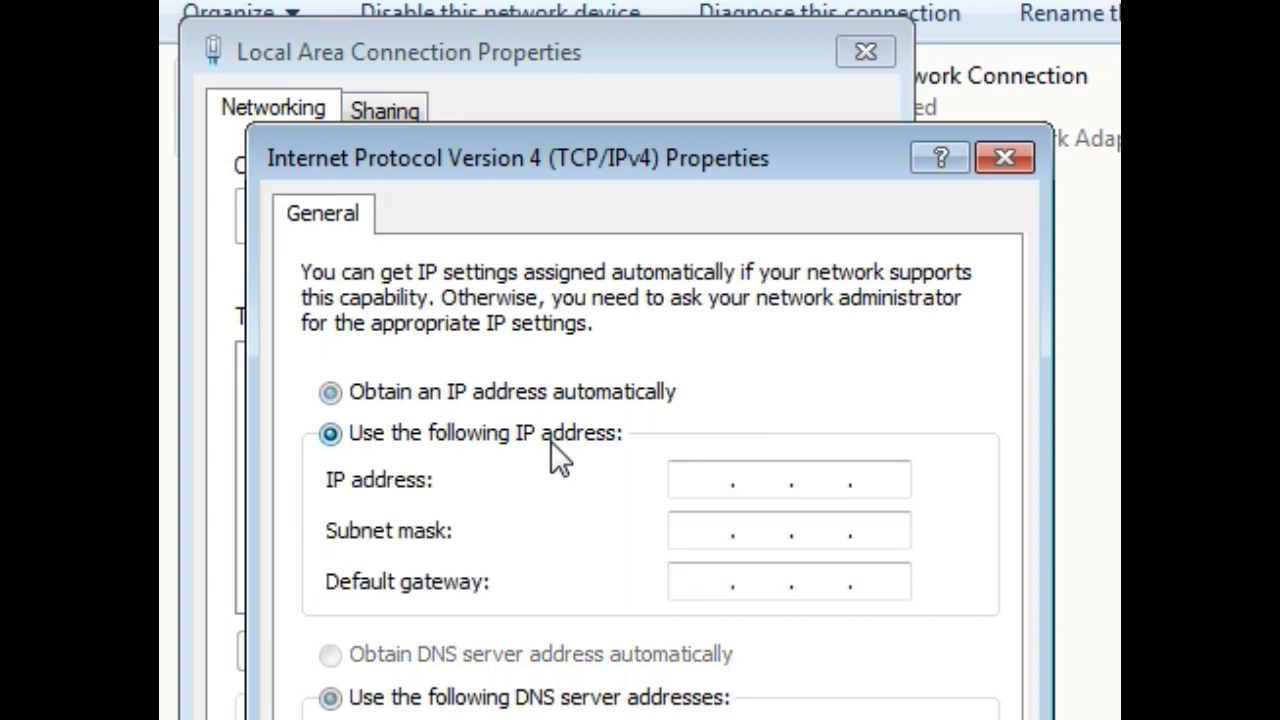
Give Local Area Connection the static IPv4 address 192.168.1.22 with mask 255.255.255.0, then close its properties
click(690, 490)
text(192.)
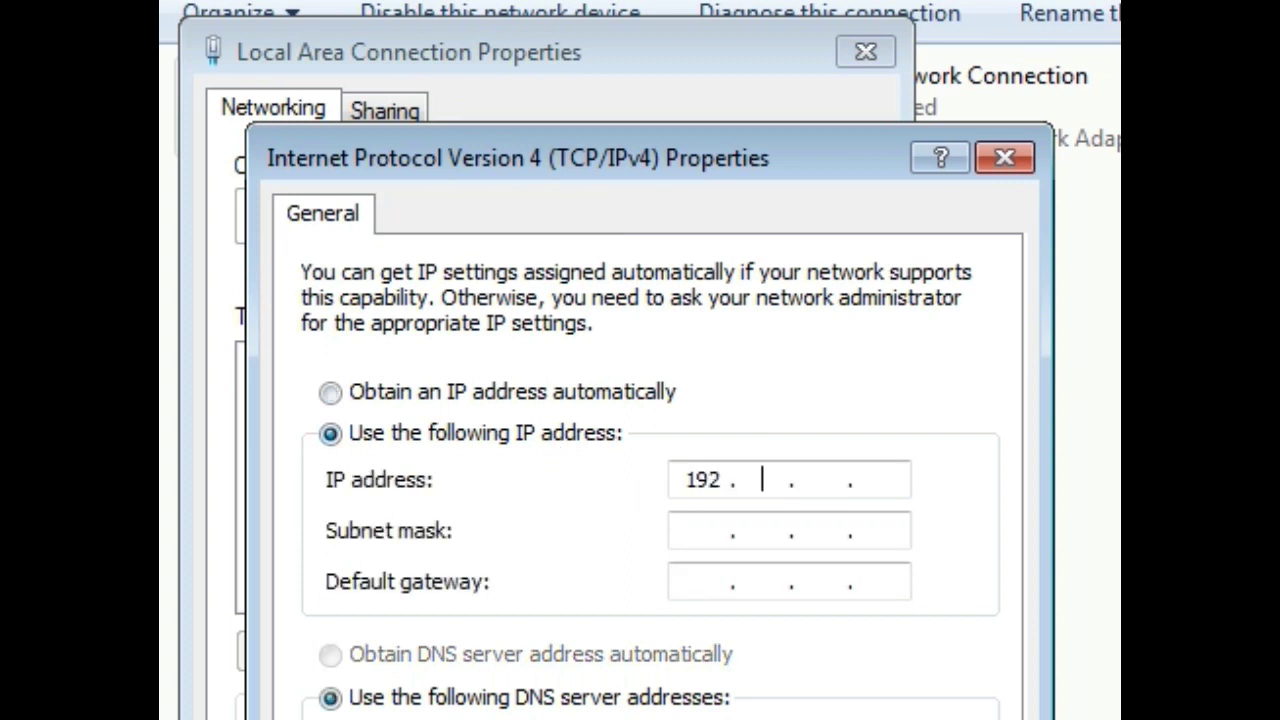
text(168.1.22)
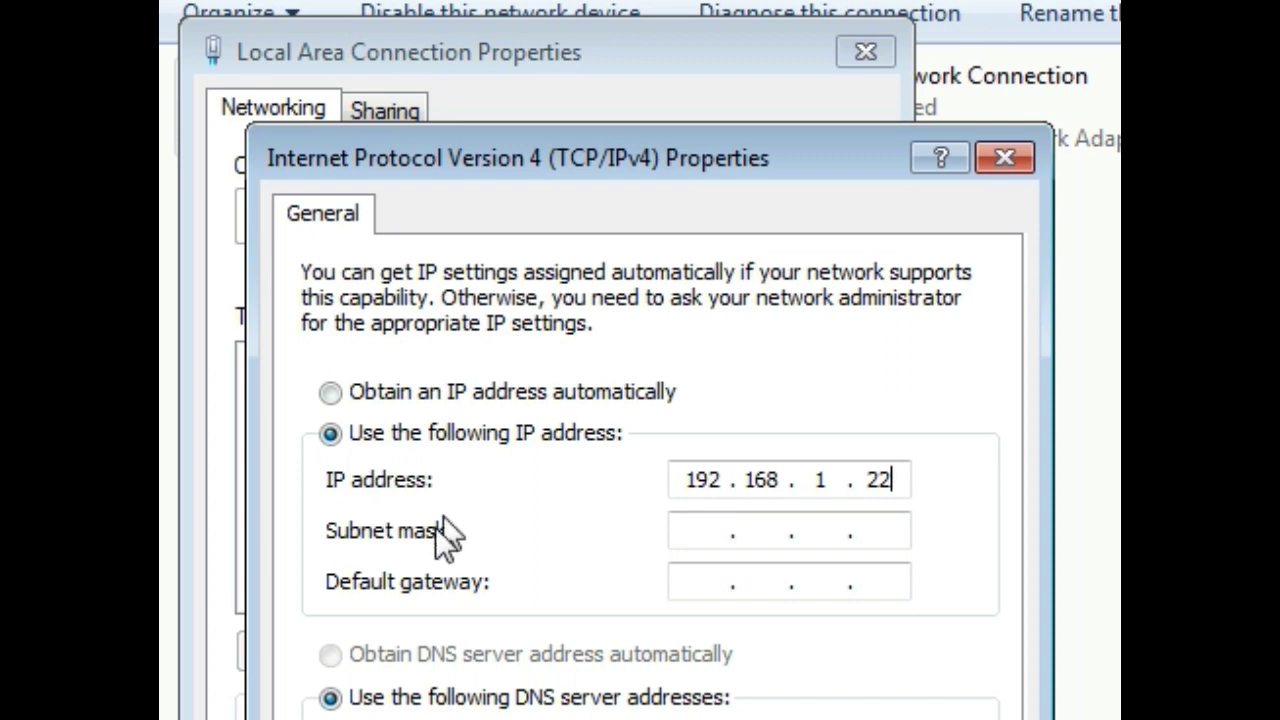
click(697, 537)
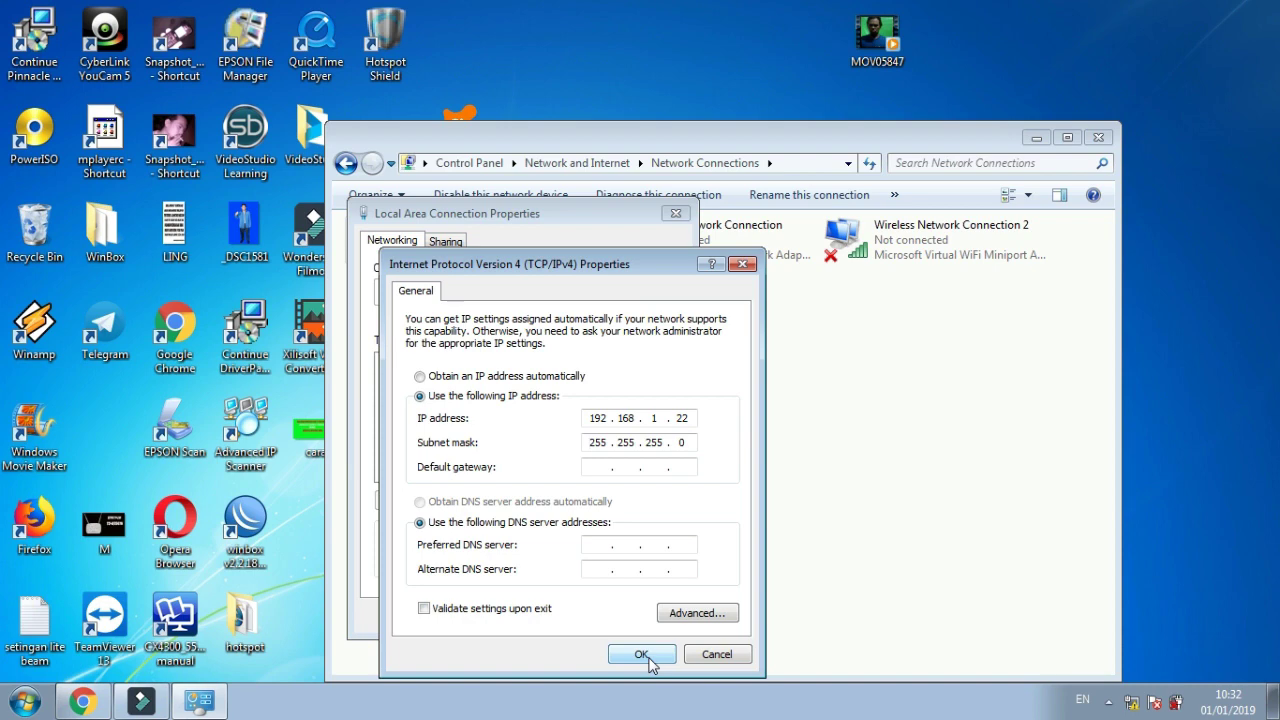
click(641, 655)
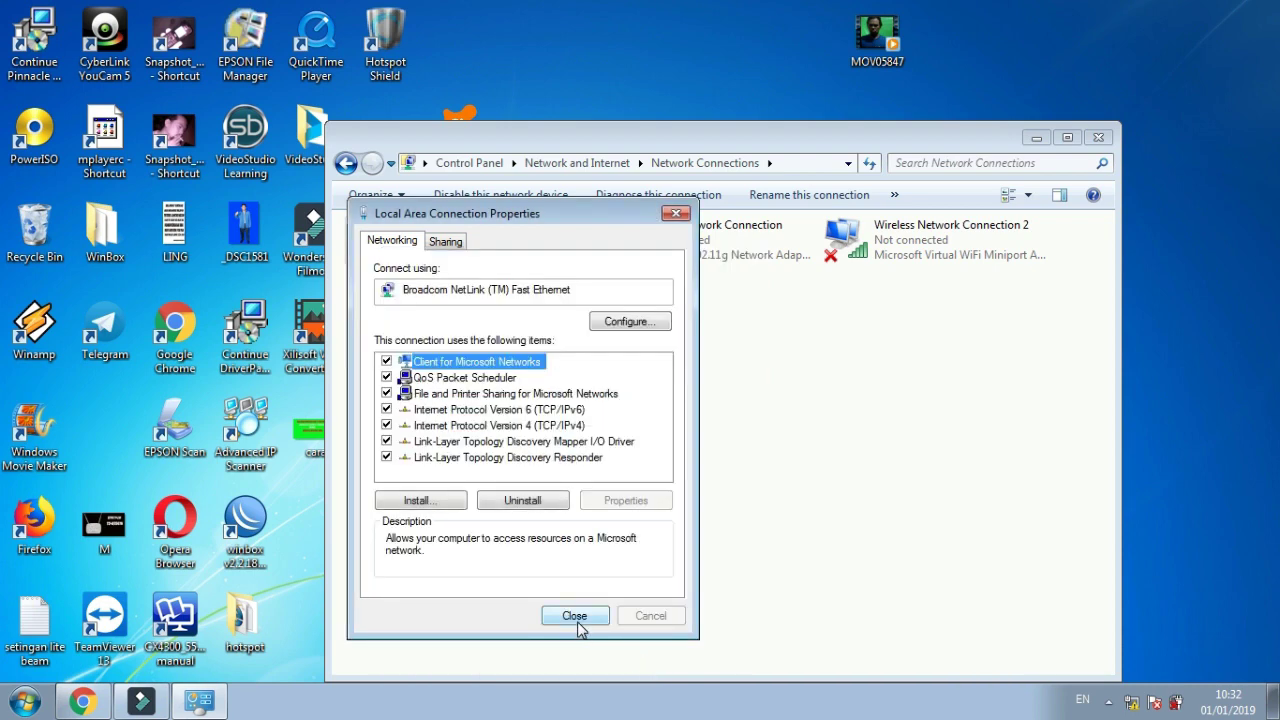
click(575, 616)
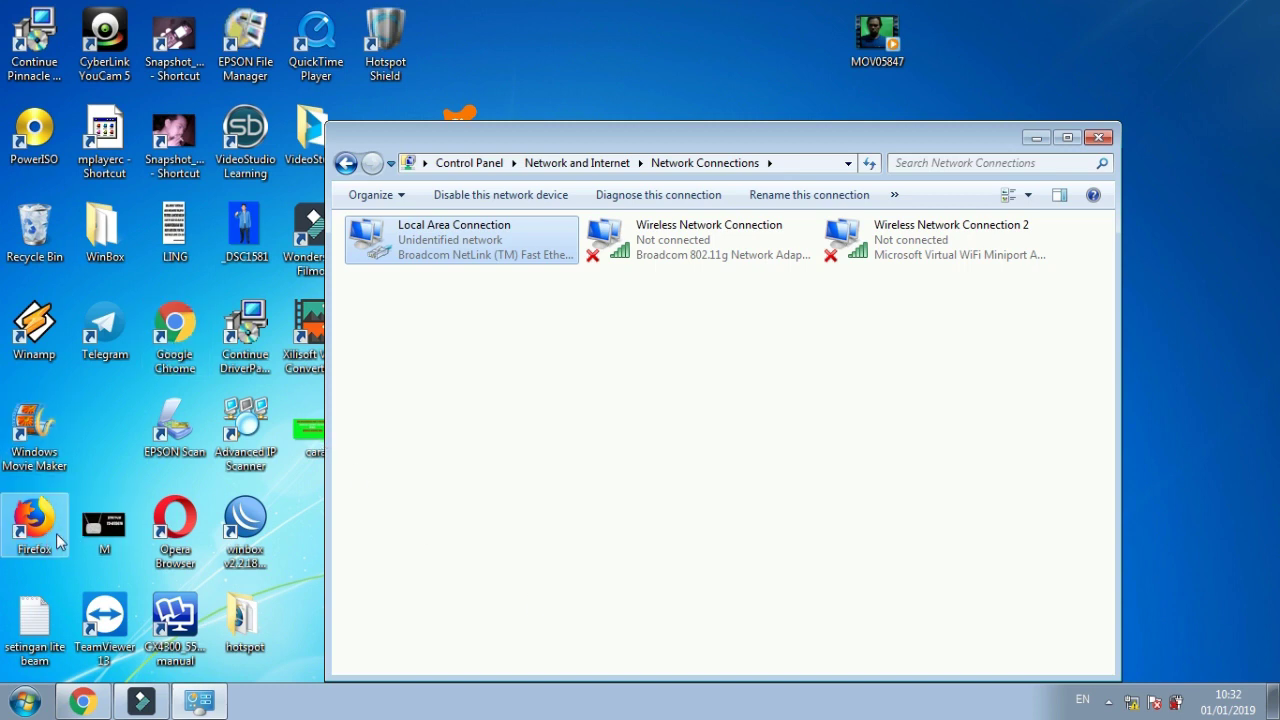
click(26, 705)
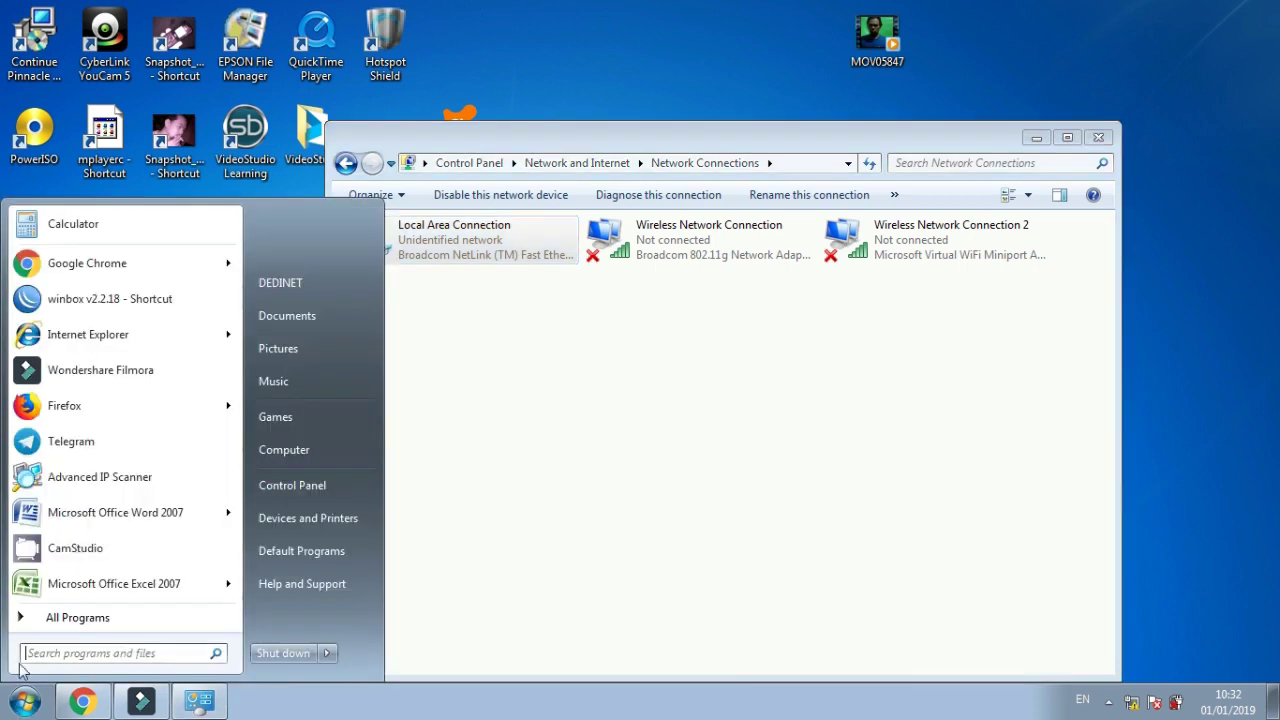
click(62, 340)
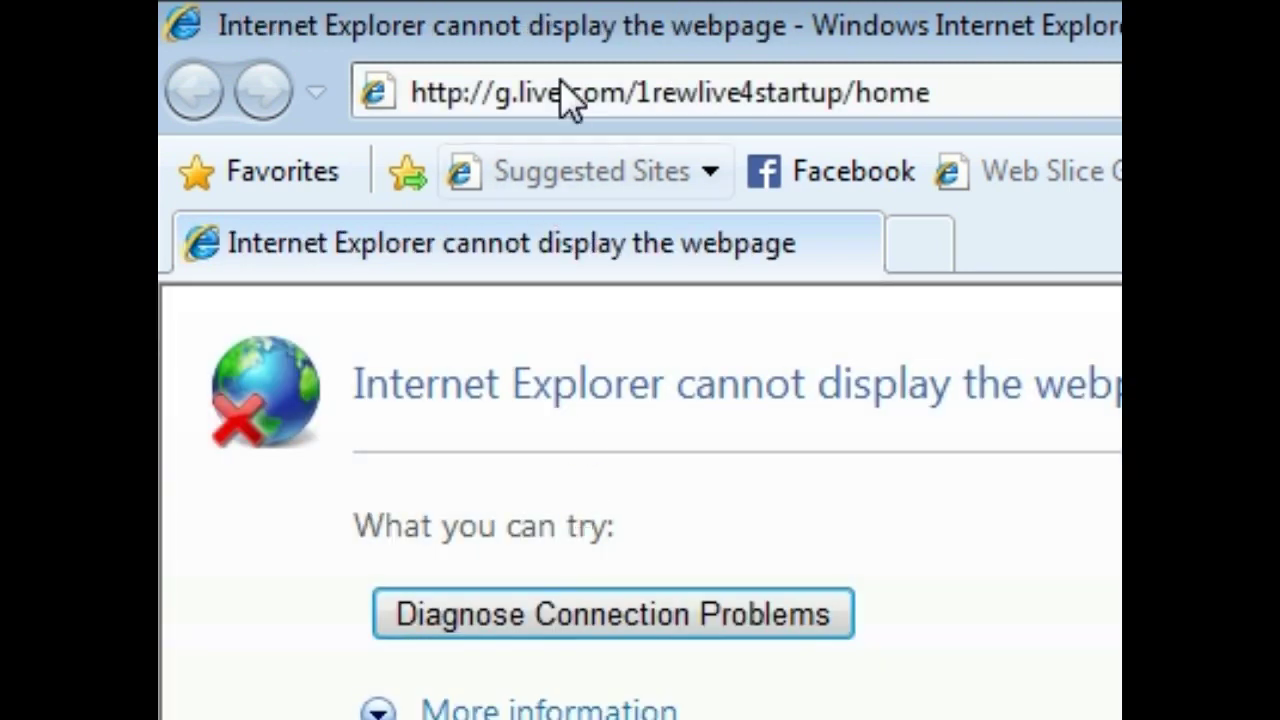
click(565, 82)
text(1)
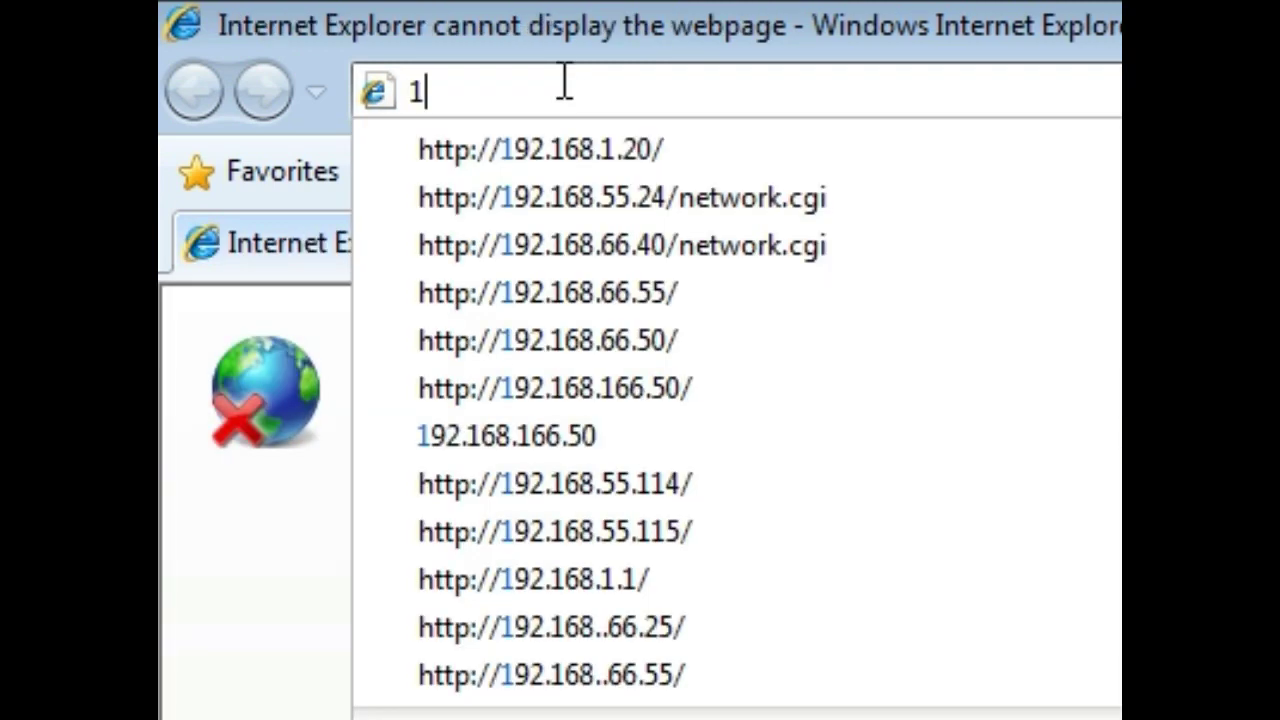
click(613, 172)
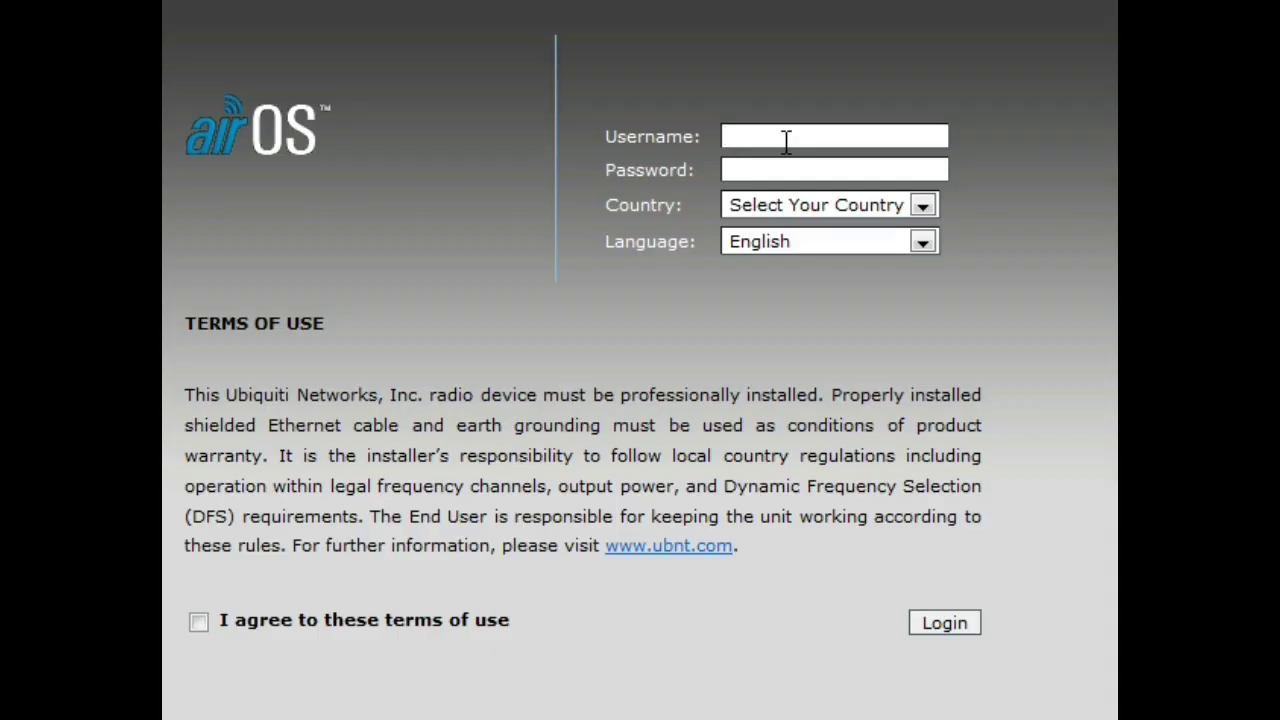
Enter the login username and password on the airOS login form
text(ubnt)
click(777, 171)
text(ubnt)
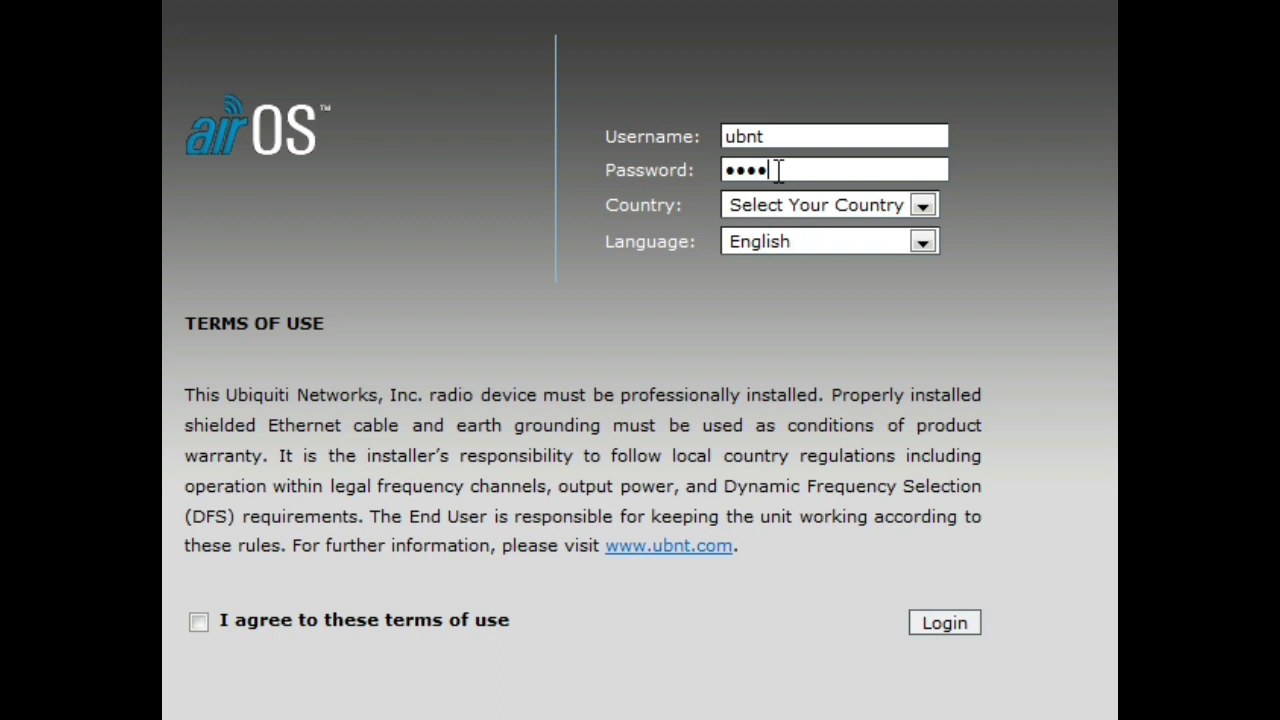
key(BackSpace)
key(BackSpace)
key(BackSpace)
key(BackSpace)
text(ubnt)
Choose country INDONESIA, accept the terms of use, and log in
click(923, 206)
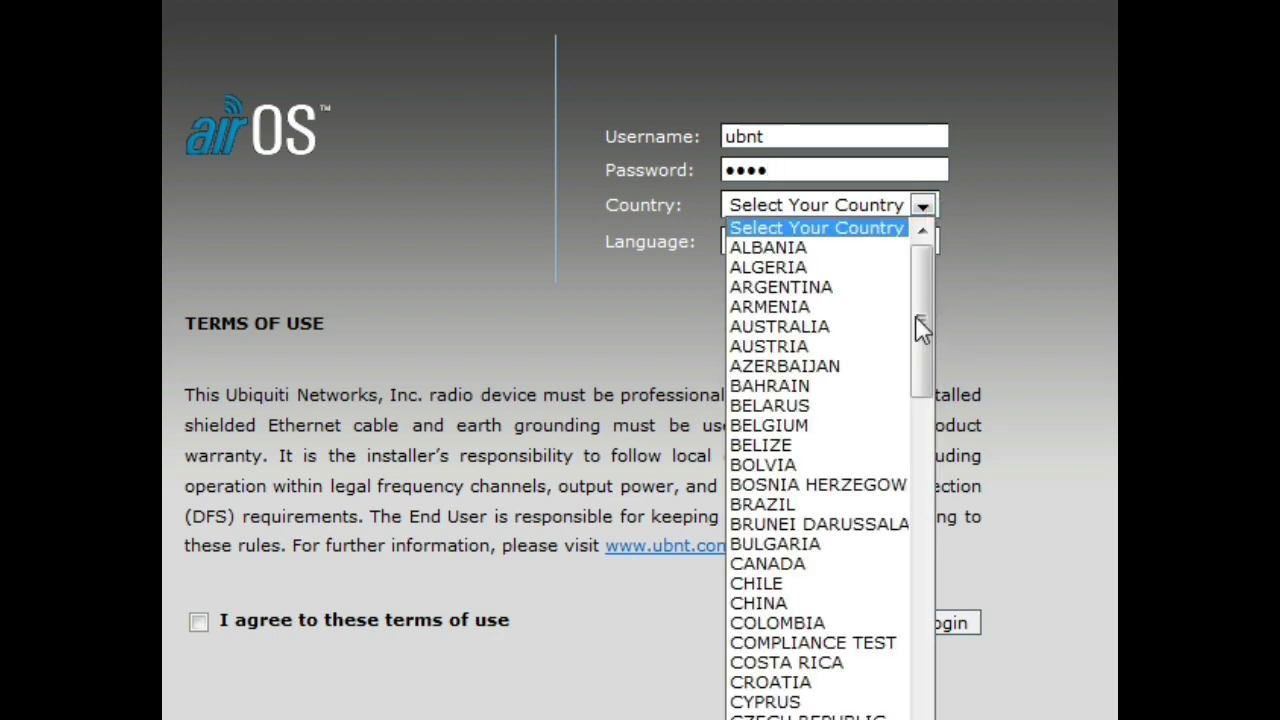
drag(917, 320, 918, 478)
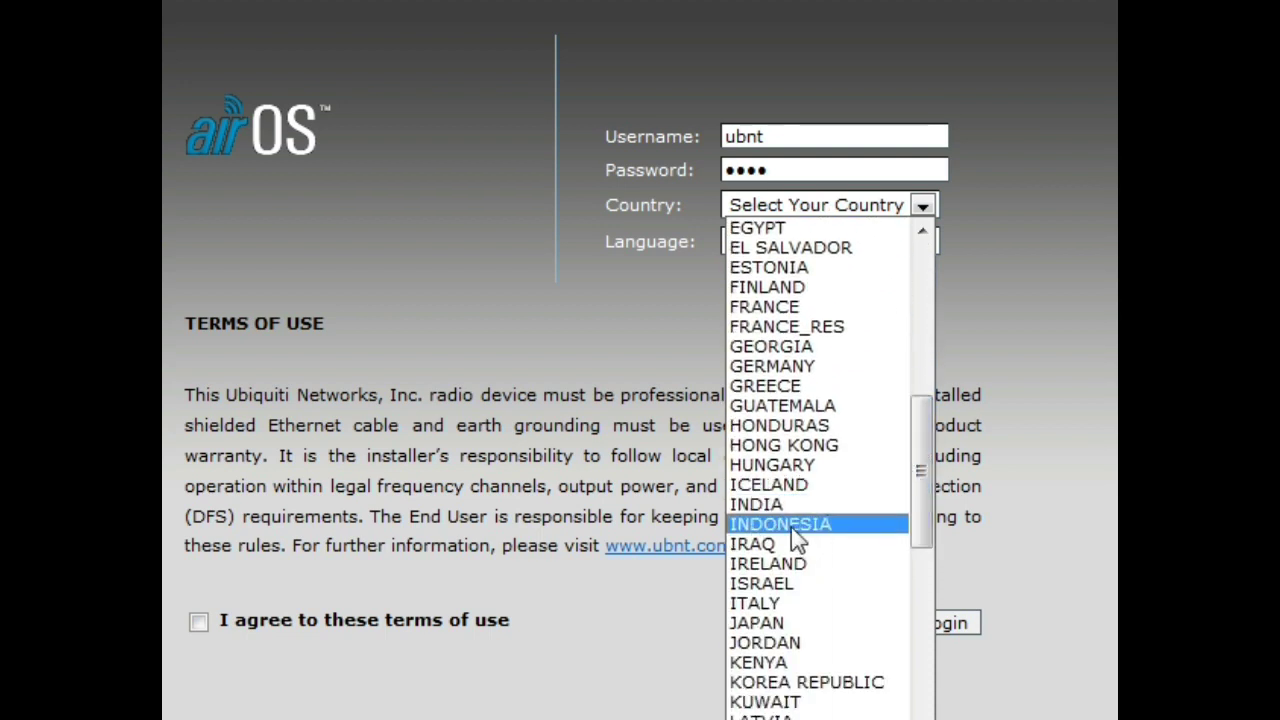
click(787, 525)
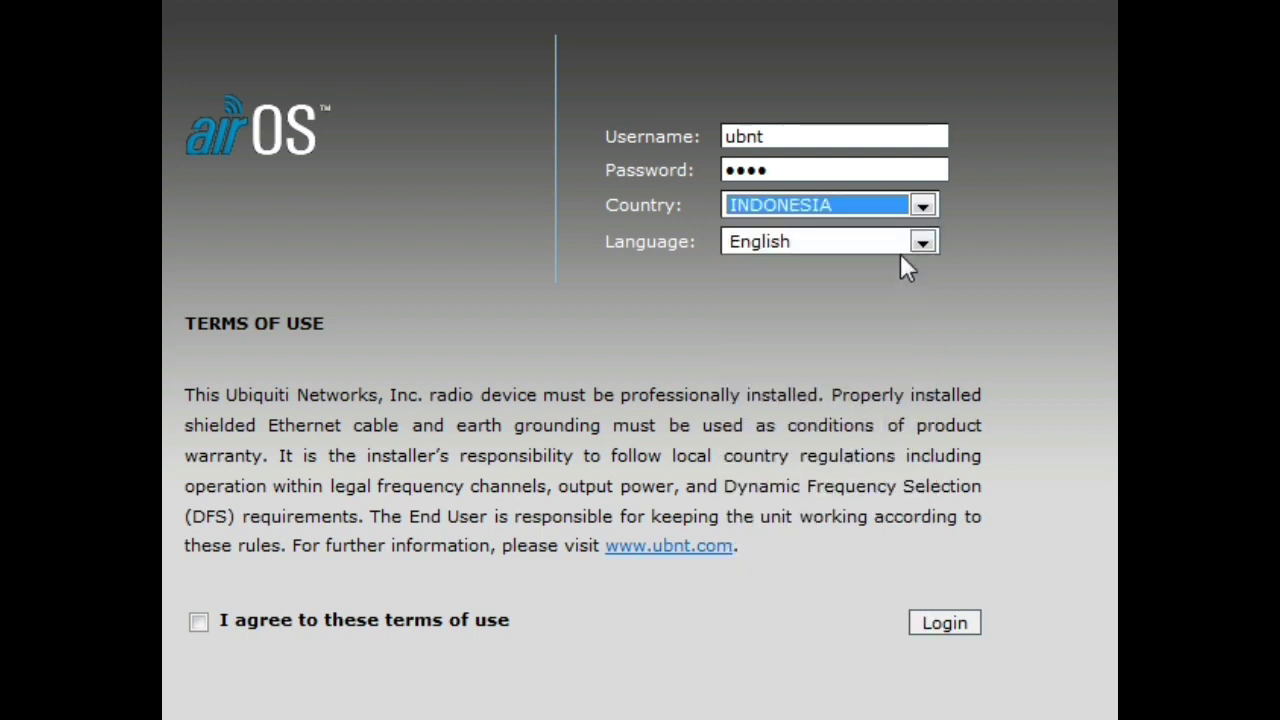
click(196, 624)
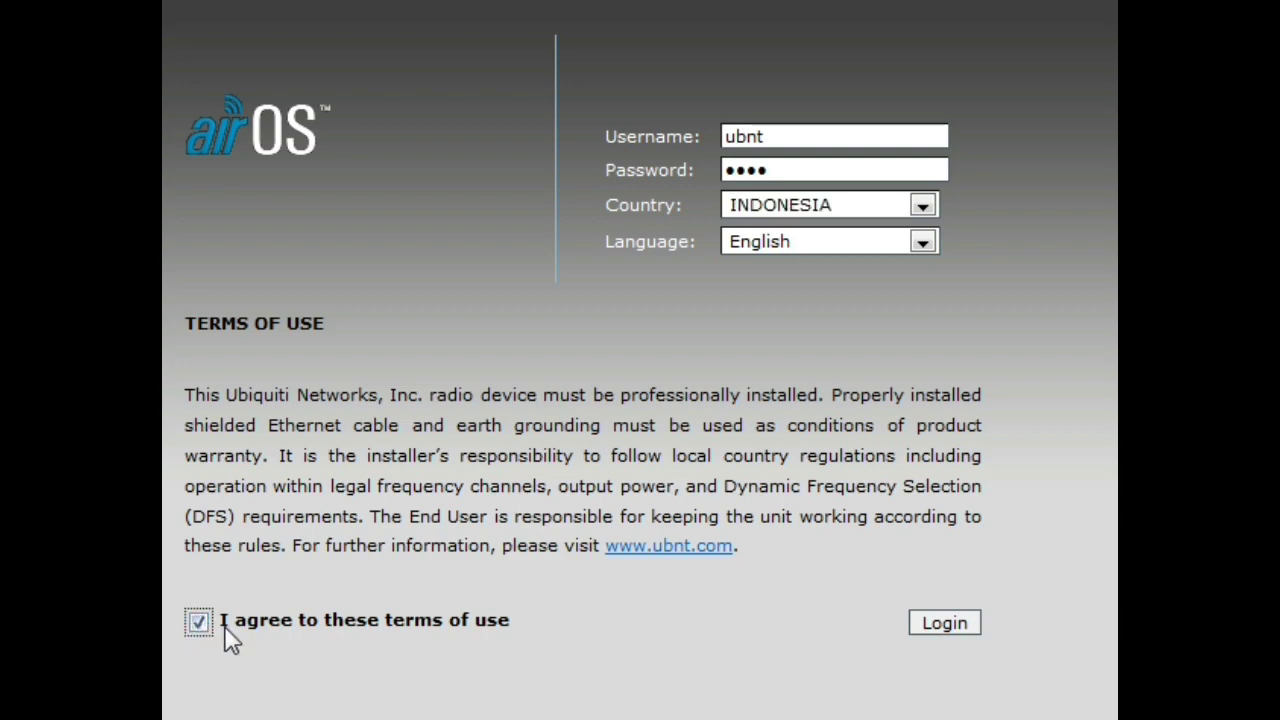
click(947, 624)
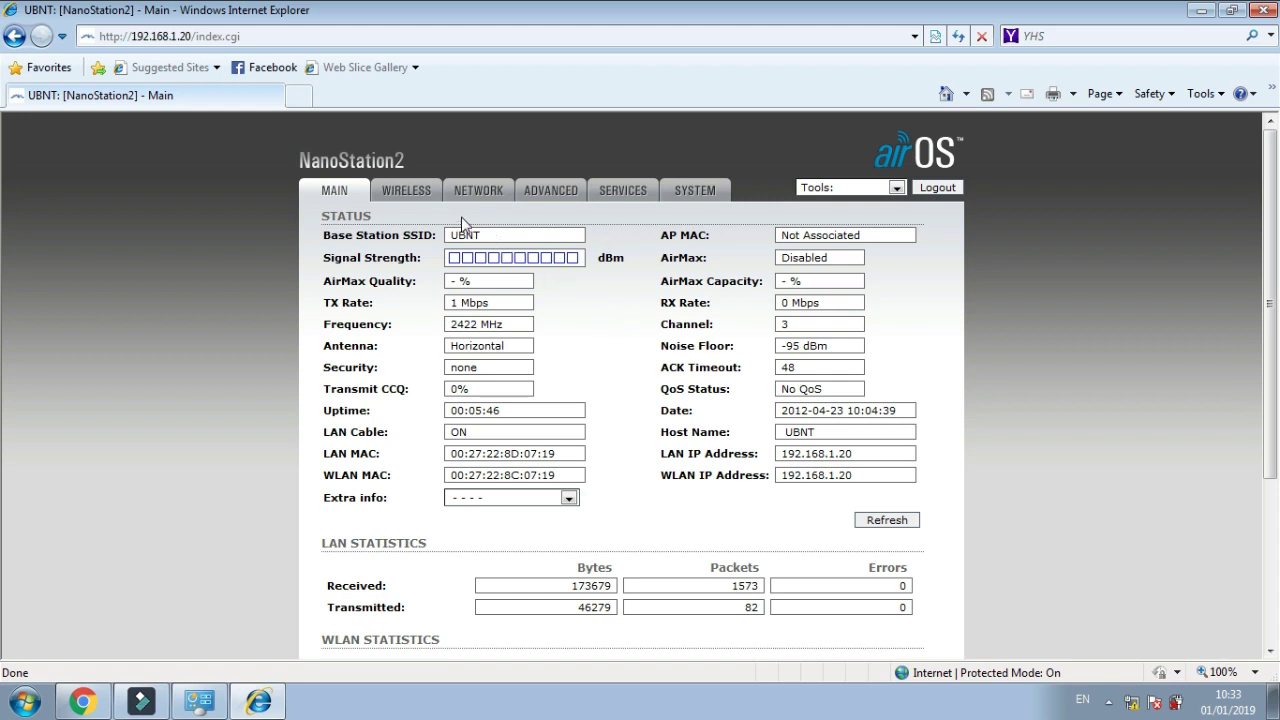
Set Wireless Mode to Station WDS and open the ESSID site survey
click(415, 198)
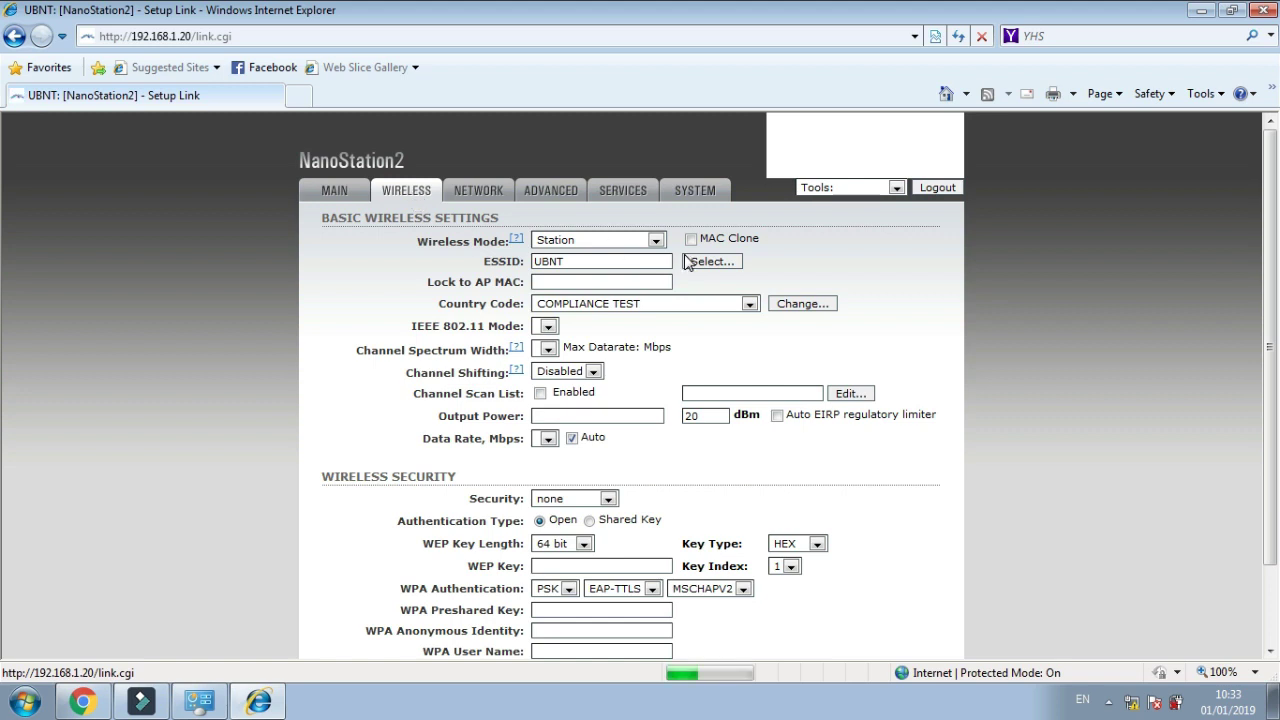
click(656, 241)
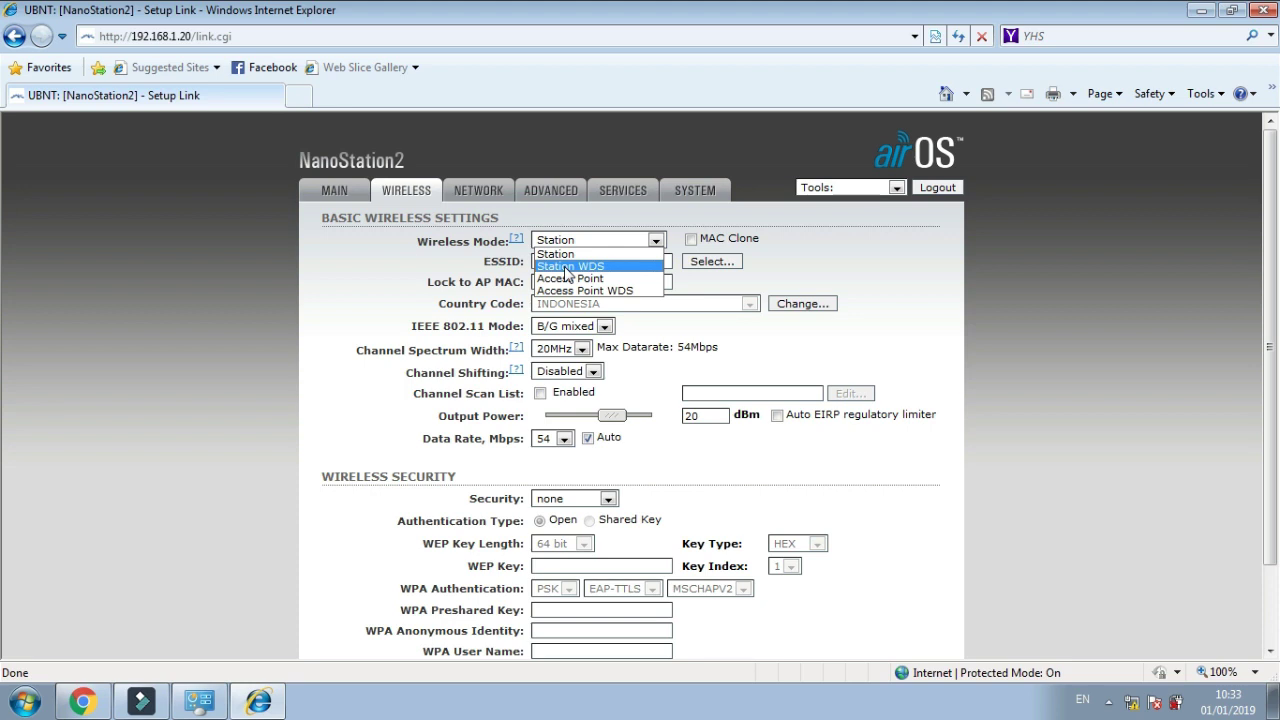
click(567, 268)
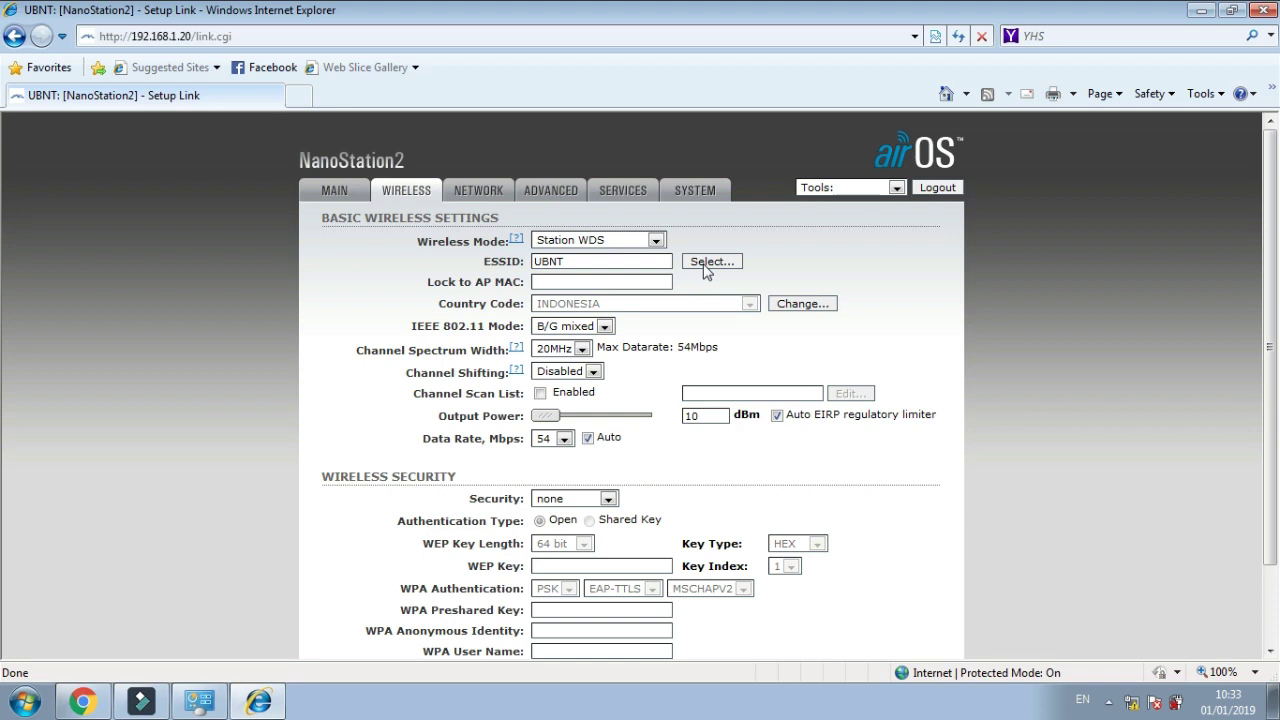
click(705, 264)
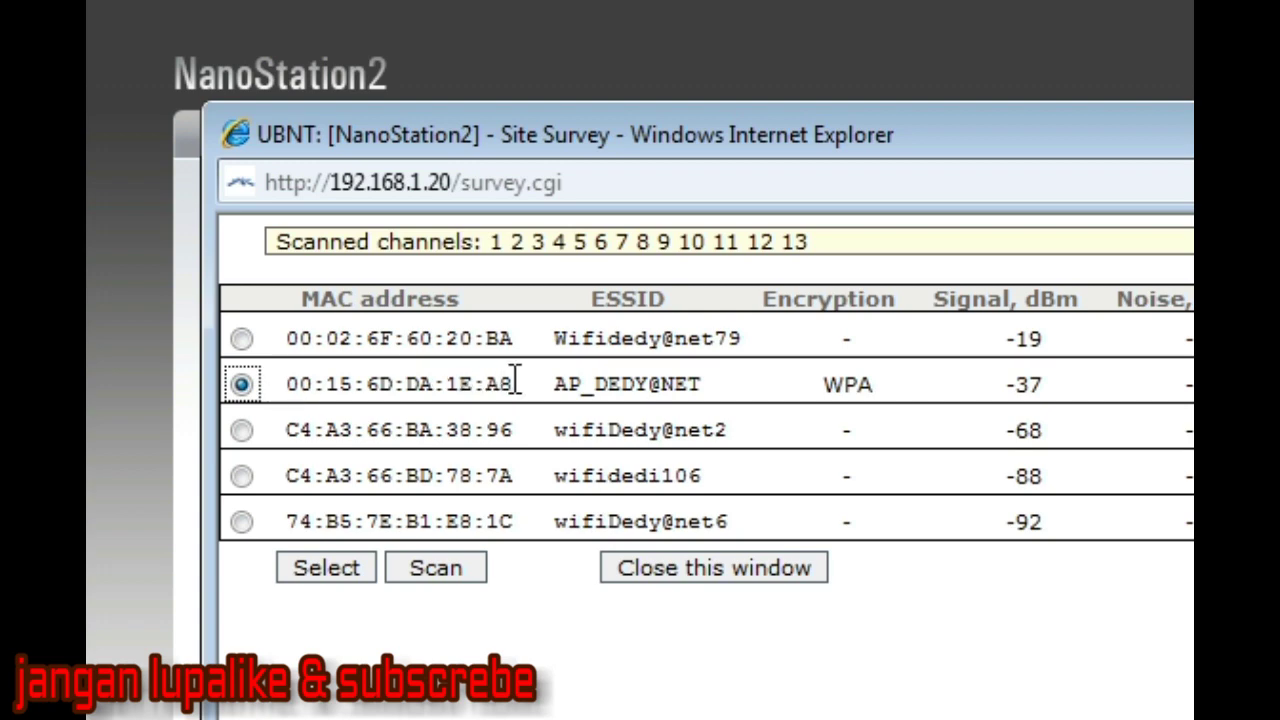
drag(515, 383, 287, 383)
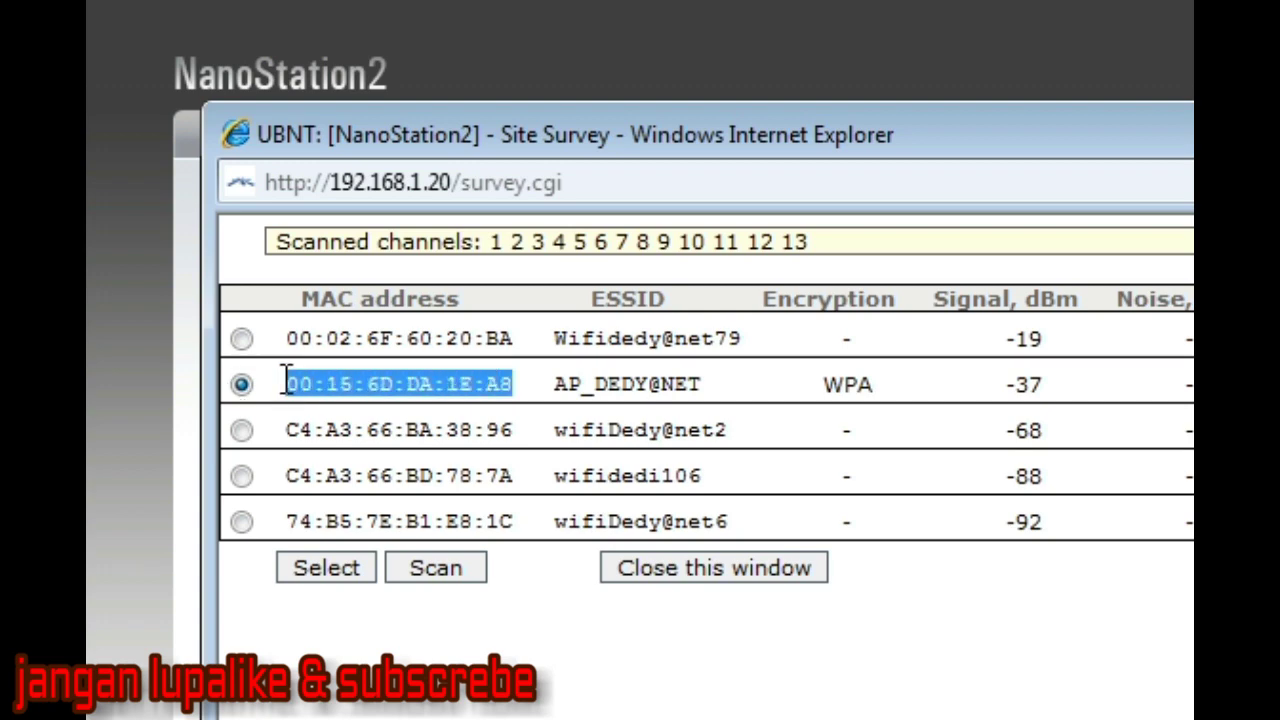
right_click(394, 390)
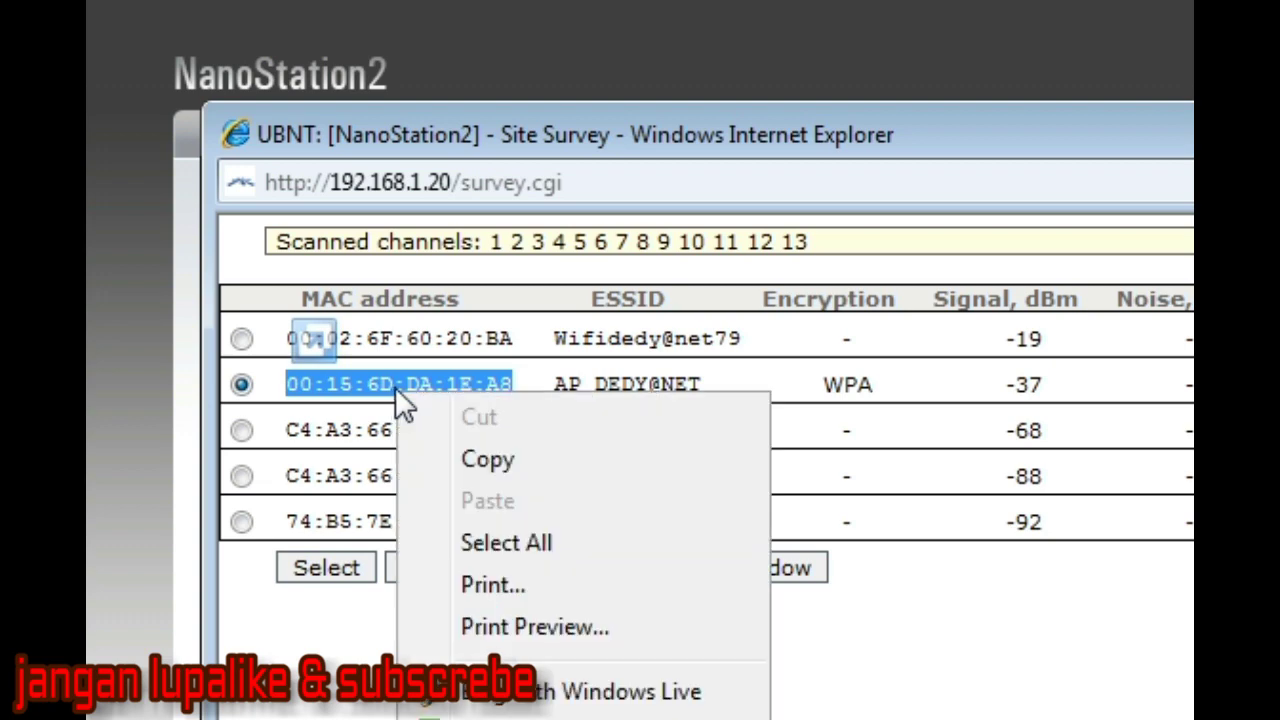
click(468, 460)
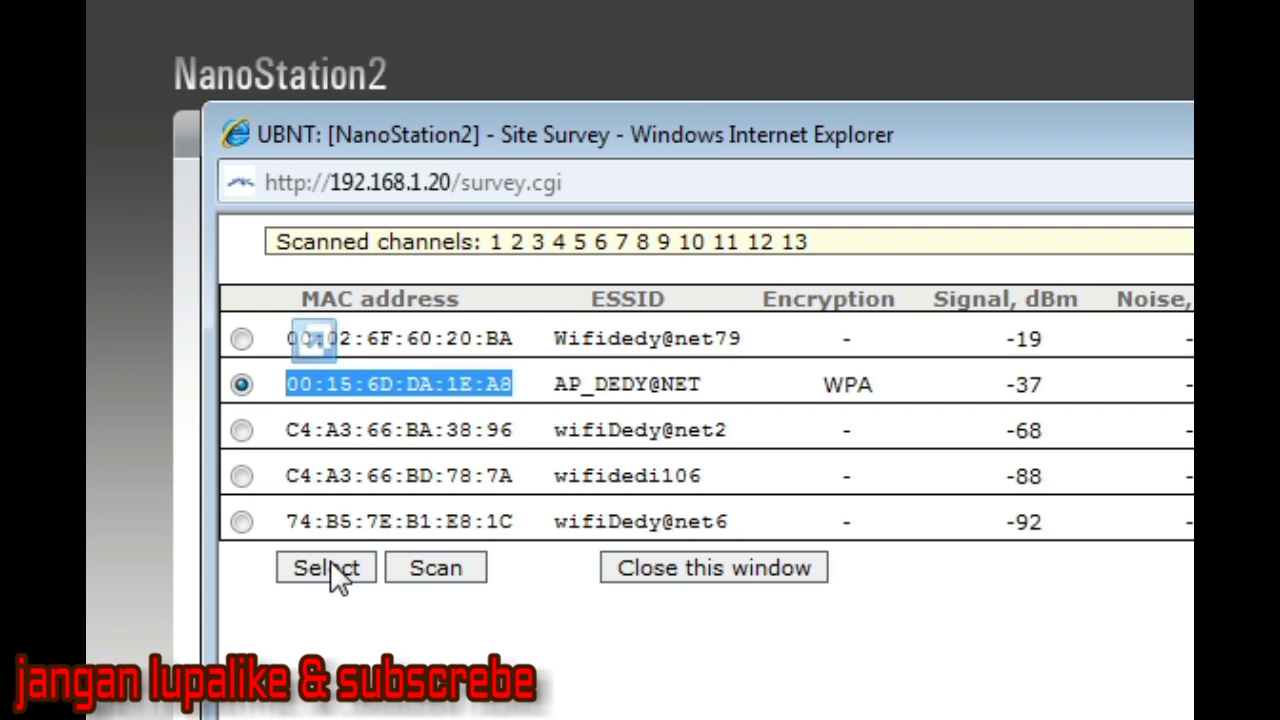
click(333, 570)
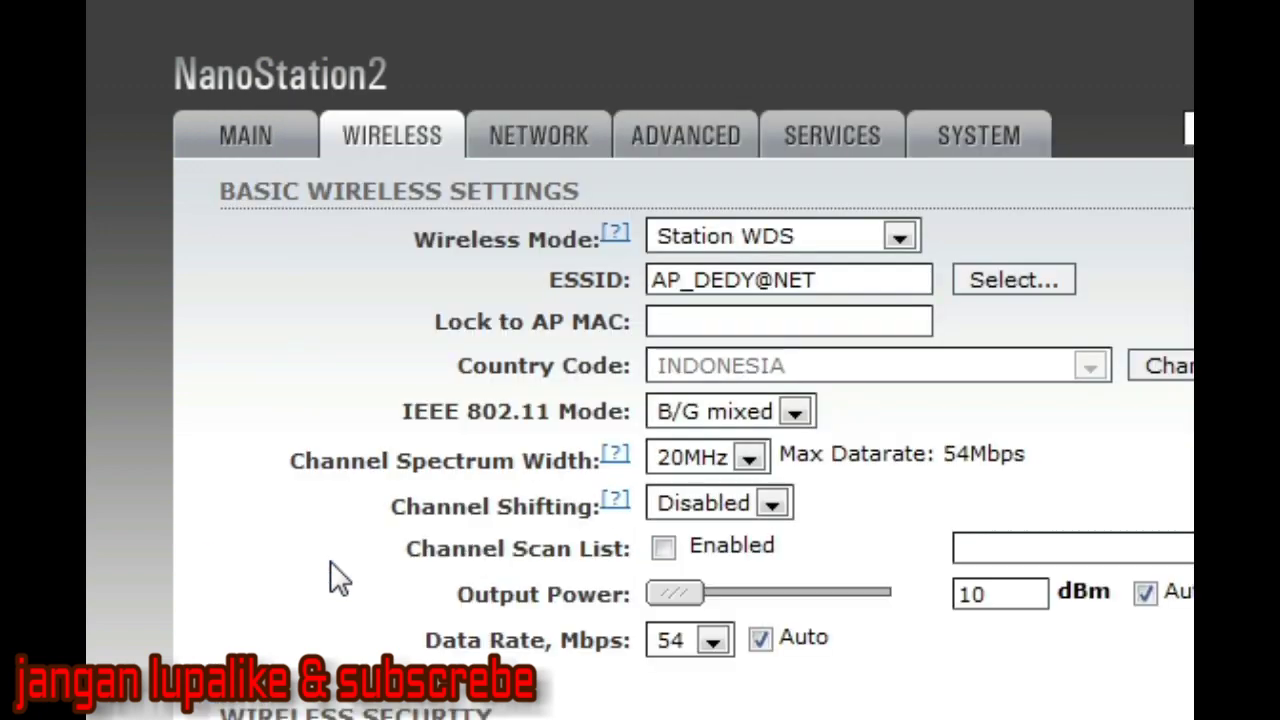
click(700, 324)
right_click(697, 324)
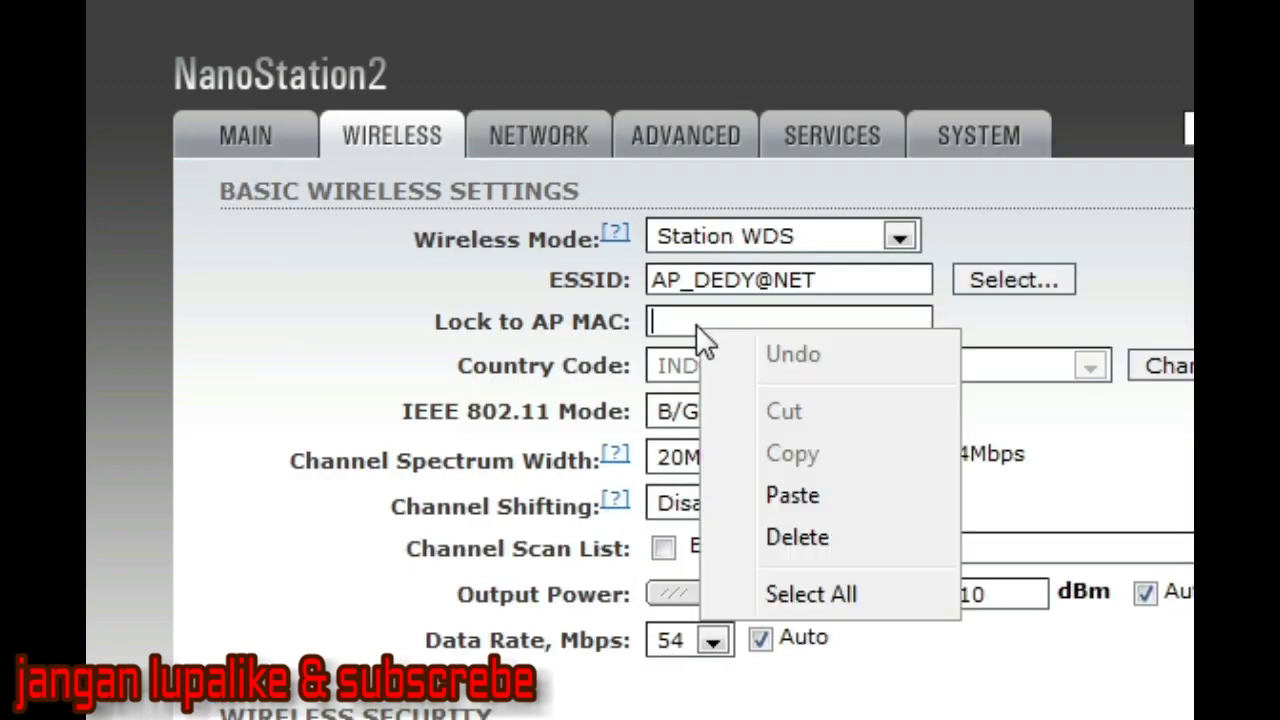
click(781, 493)
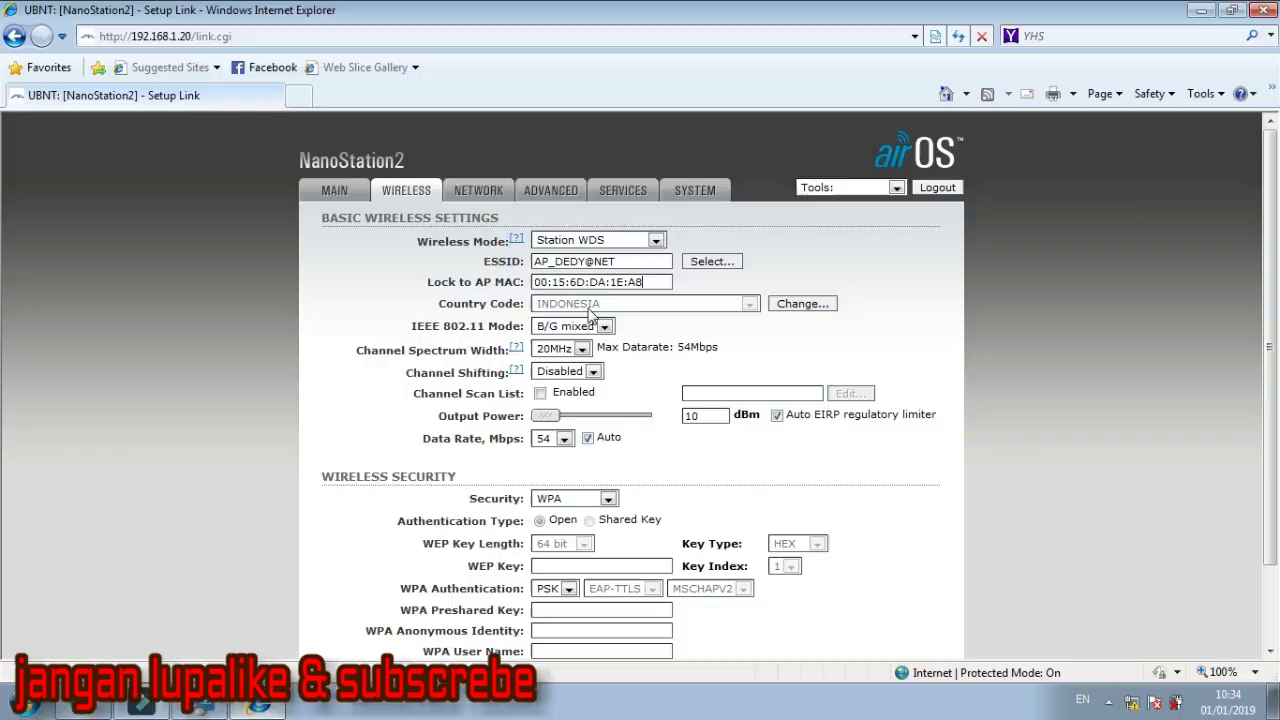
click(808, 307)
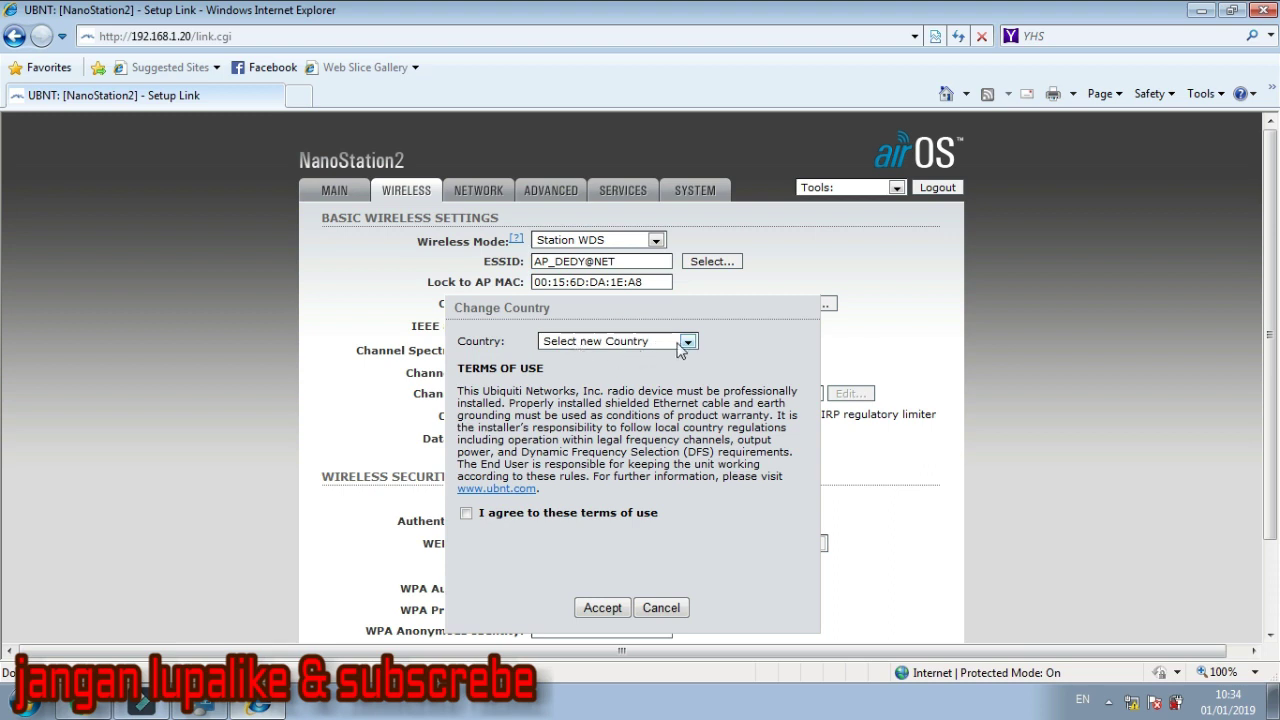
Set the country code to INDONESIA, agree to the terms, and accept
click(685, 343)
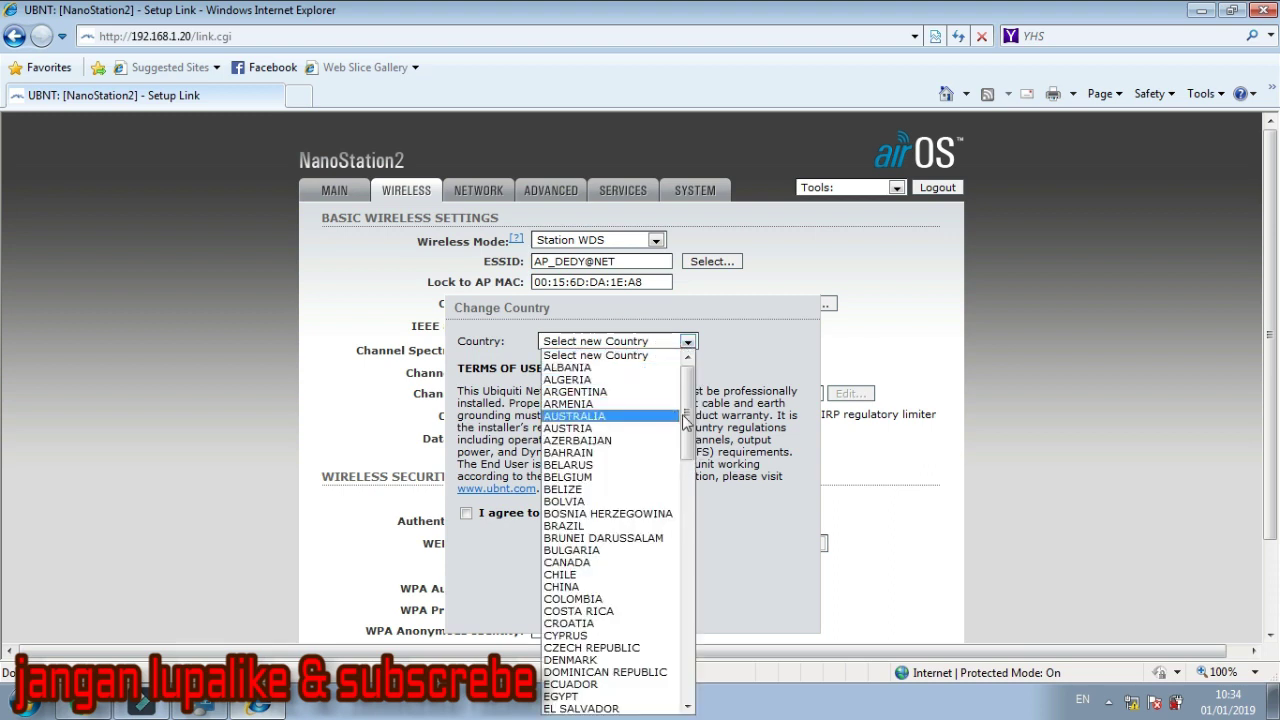
drag(685, 420, 688, 566)
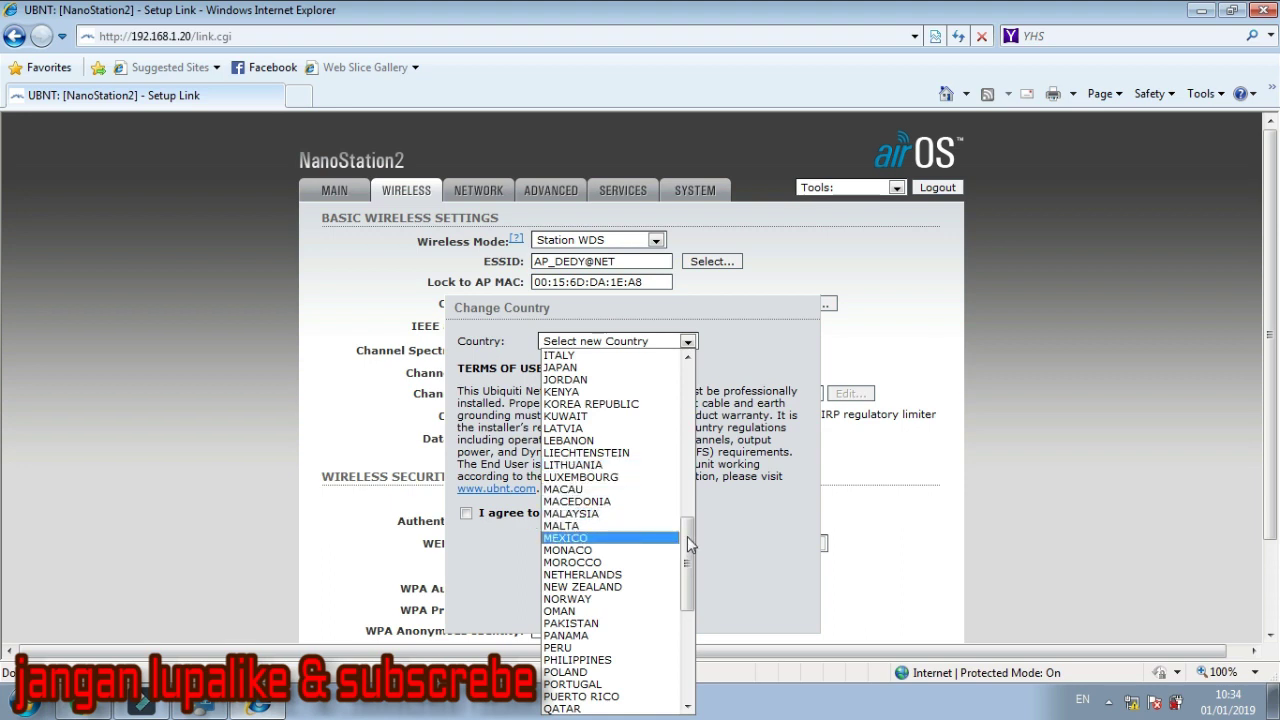
drag(687, 540, 687, 497)
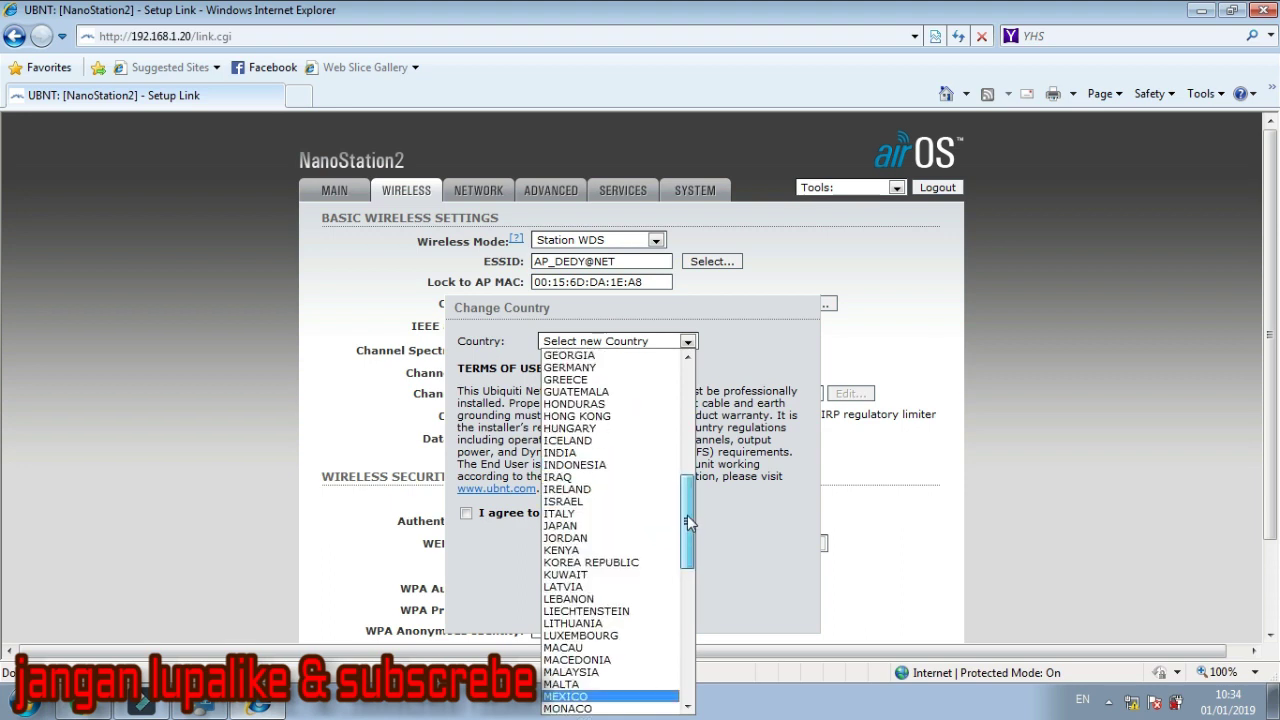
click(583, 466)
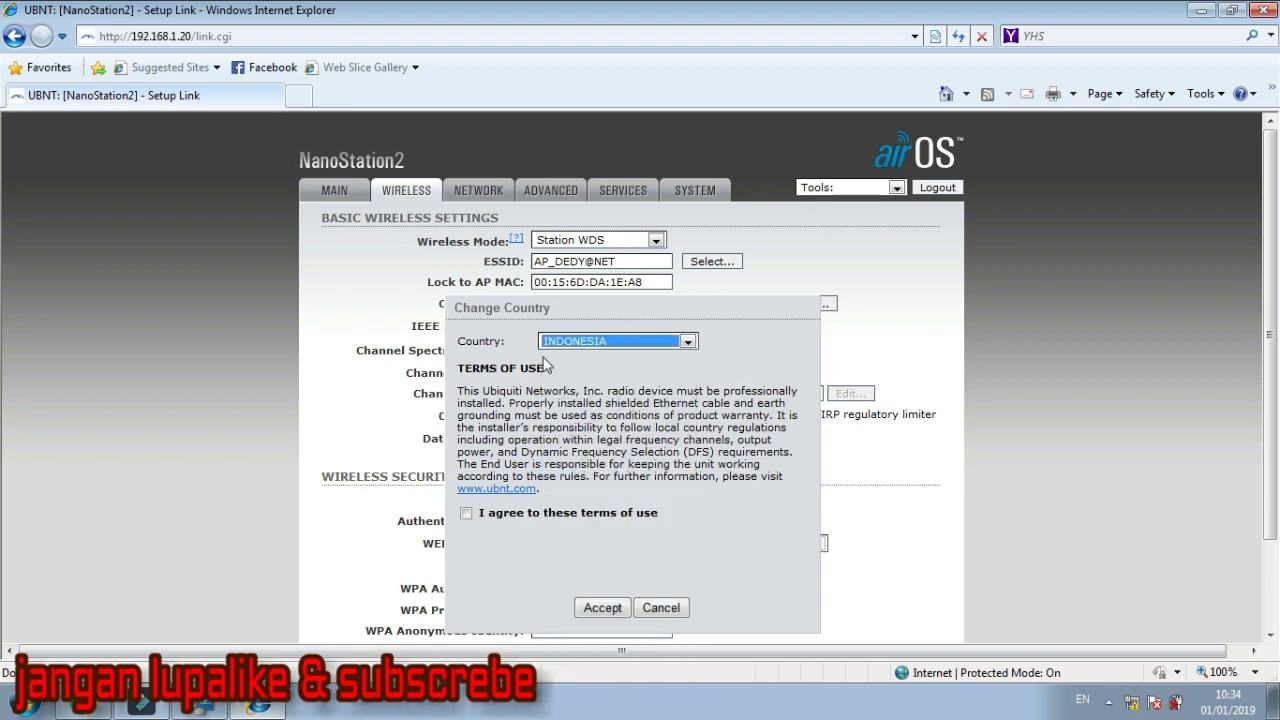
click(466, 514)
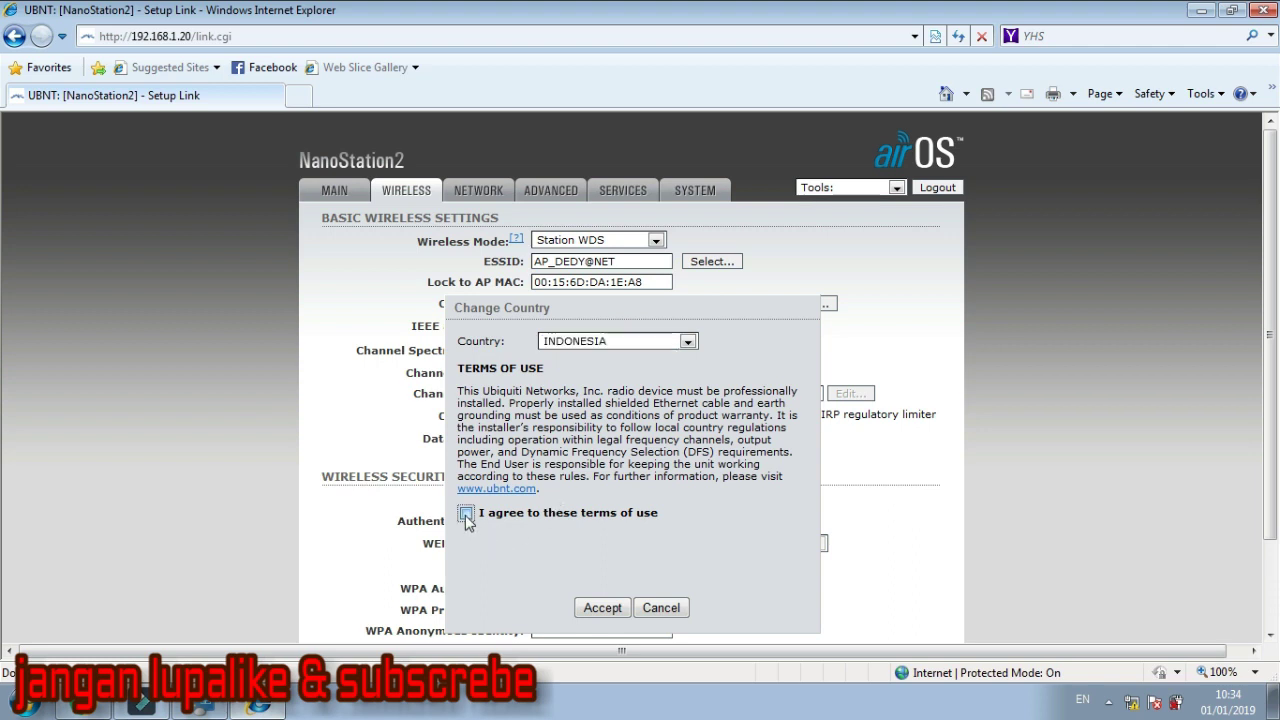
click(597, 608)
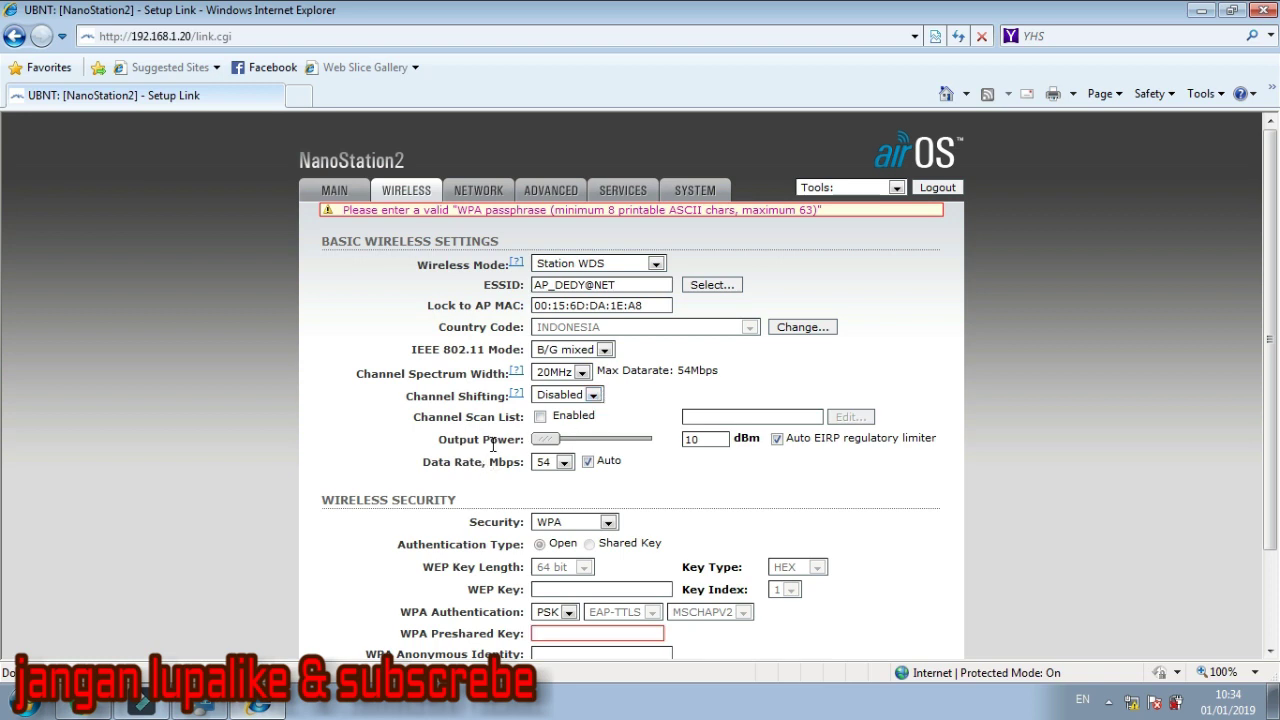
Enter the WPA preshared key and submit the wireless settings
scroll(640, 495, down, 1)
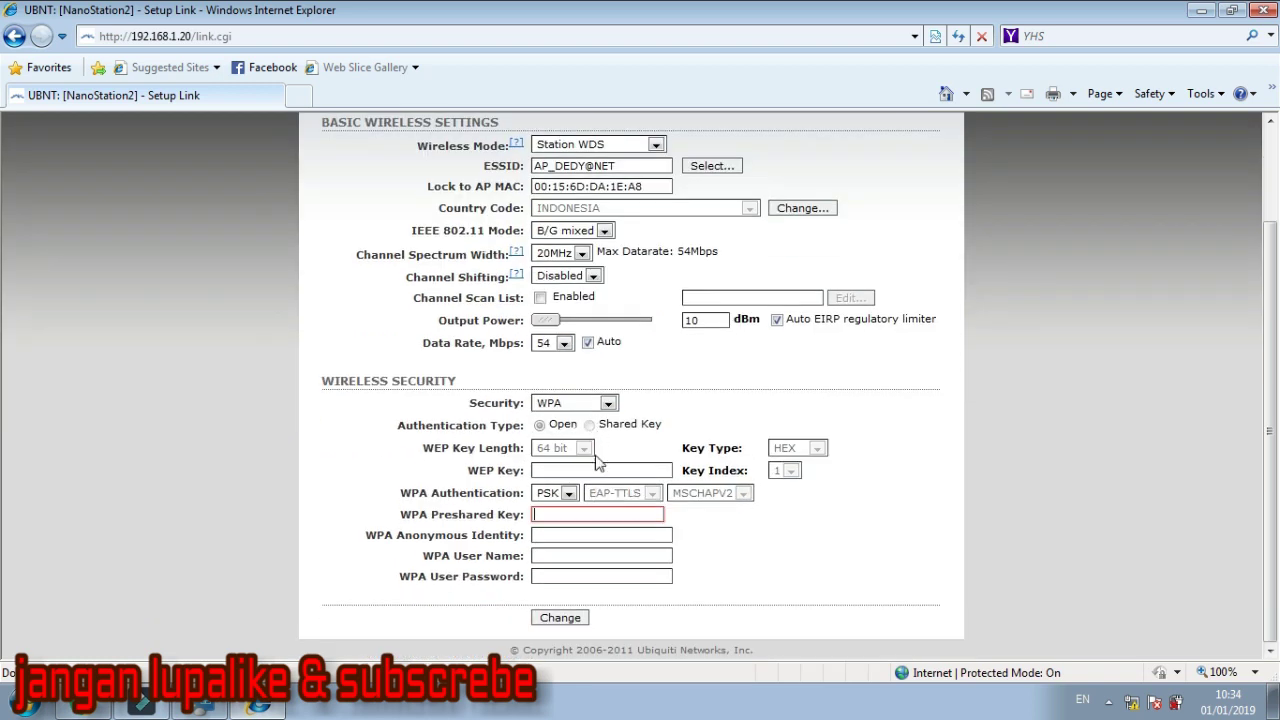
click(570, 515)
text(d)
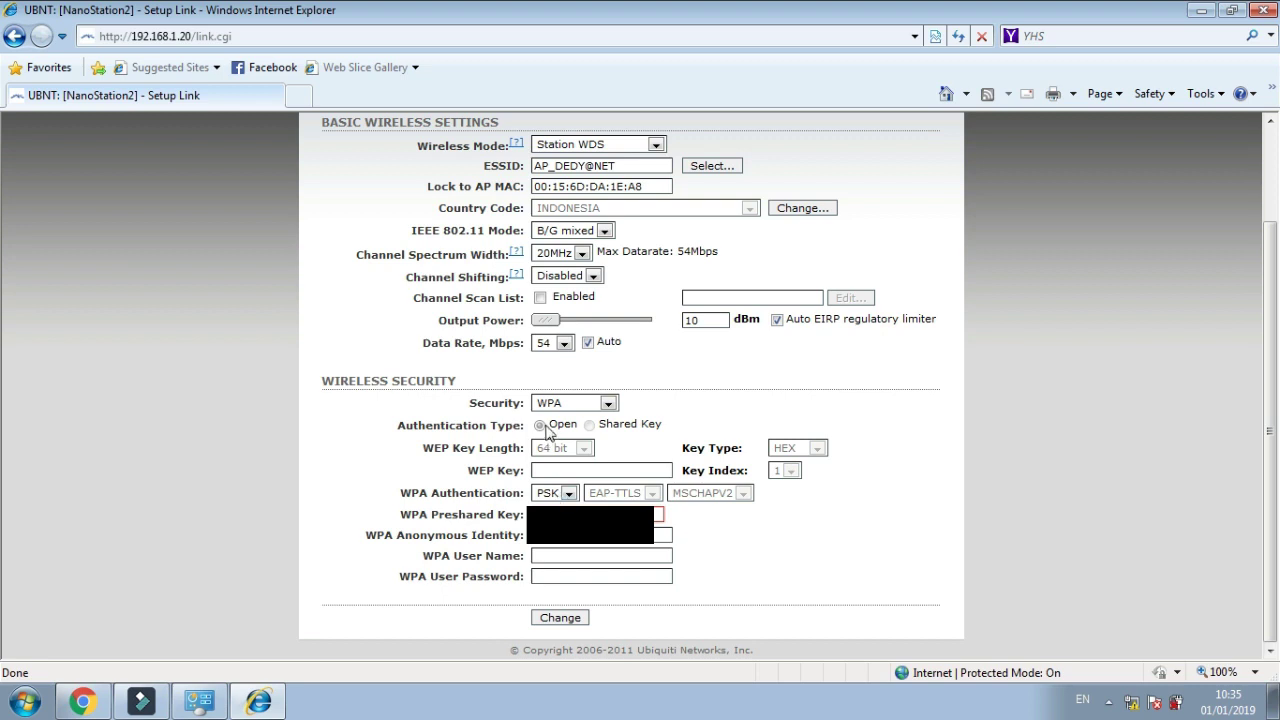
click(552, 626)
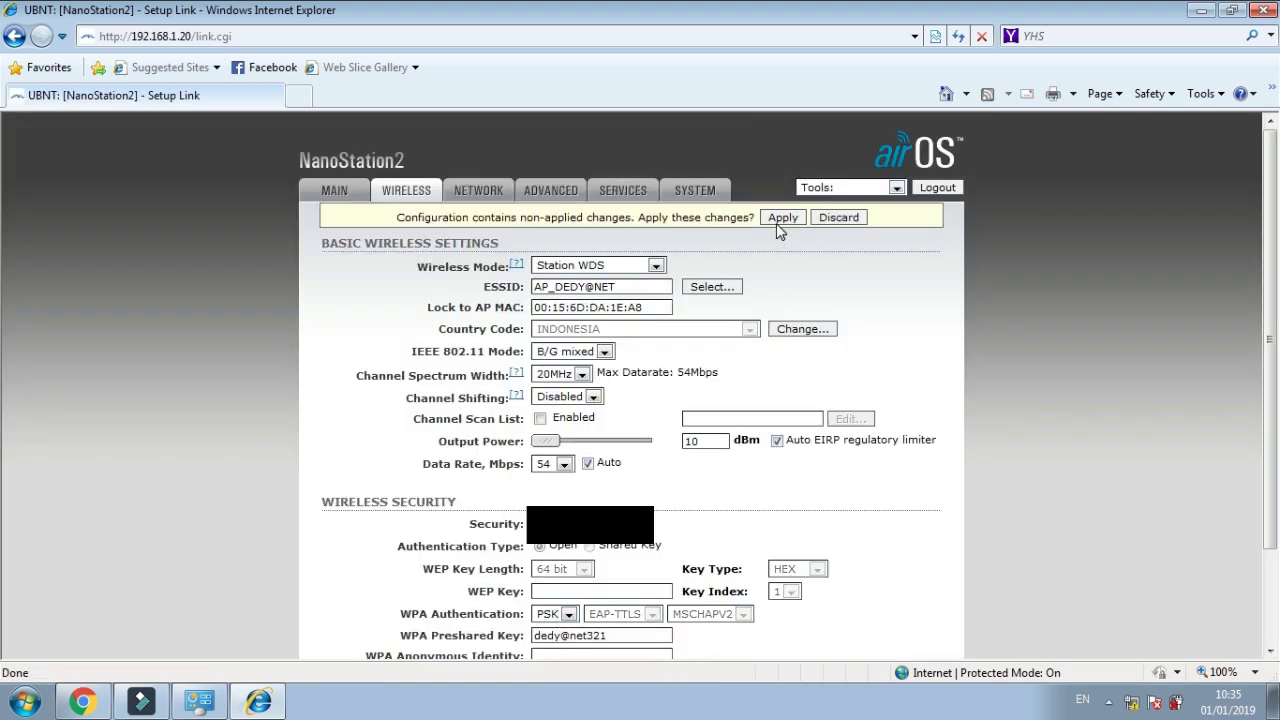
Apply the pending changes and view the Main status showing the WPA link to AP_DEDY@NET
click(779, 219)
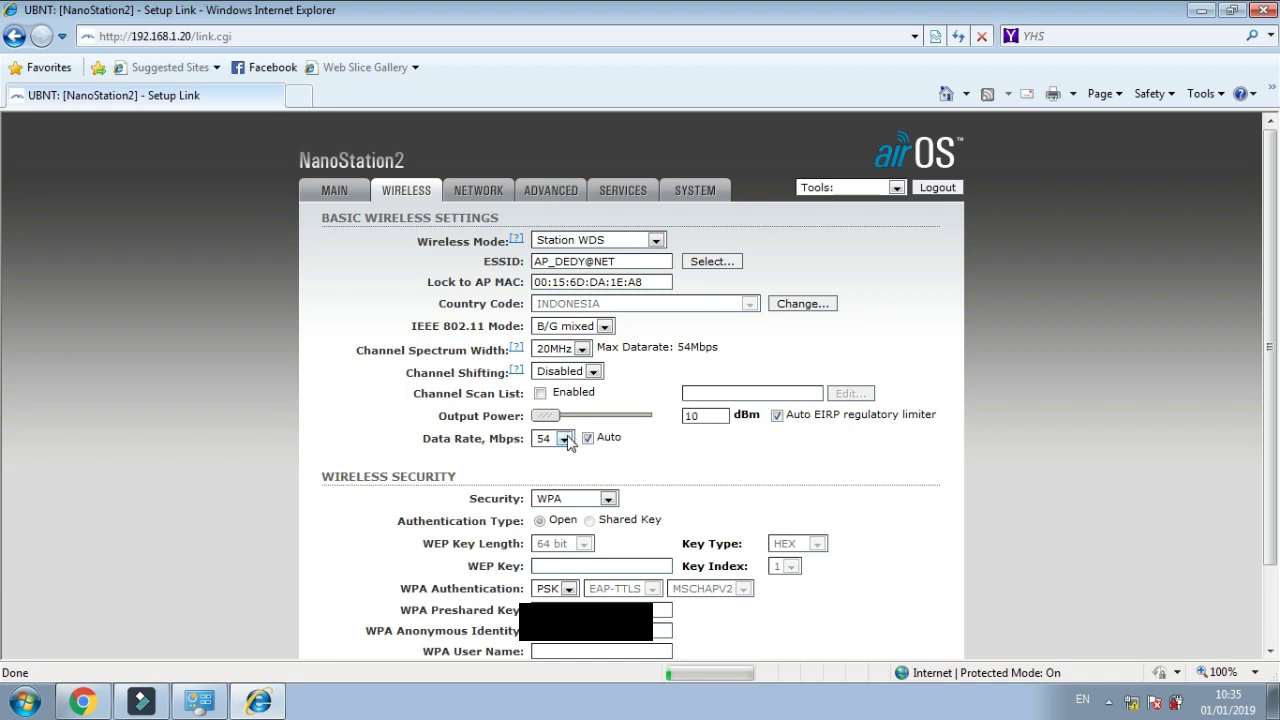
click(338, 191)
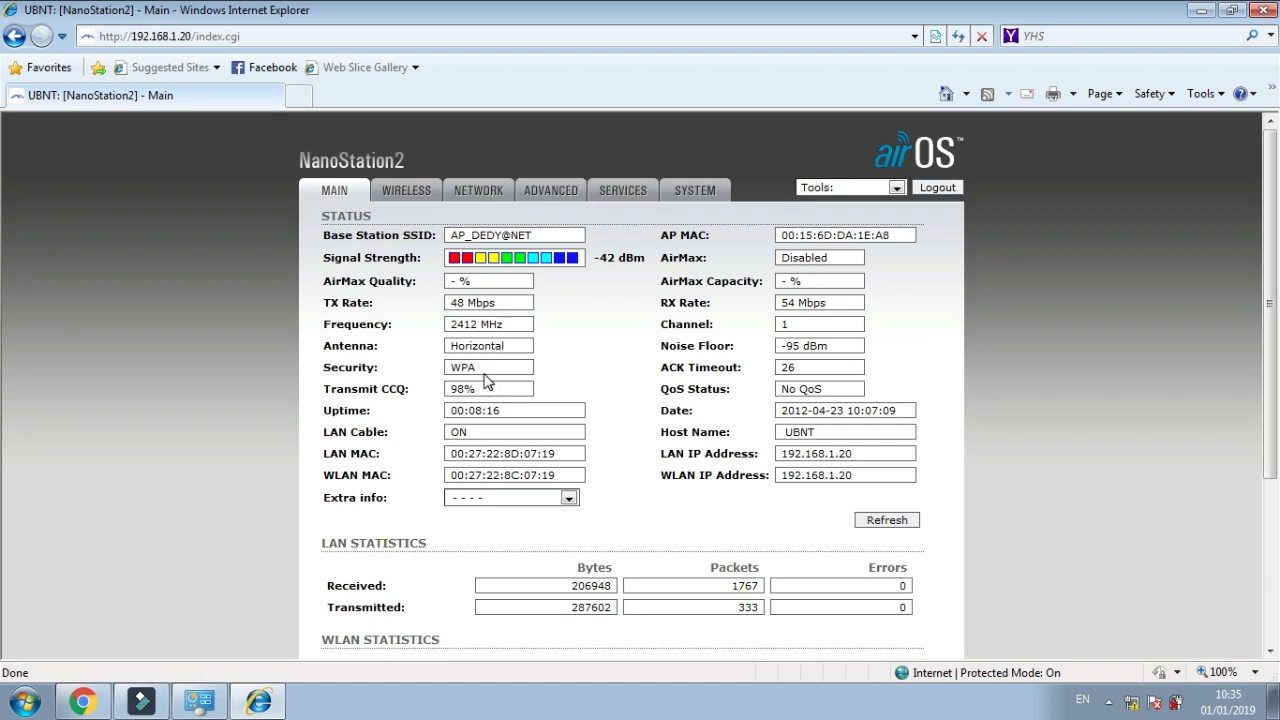
Leave the status overview and go through the Wireless page to the Network settings page
scroll(486, 380, down, 5)
scroll(487, 382, up, 5)
click(403, 194)
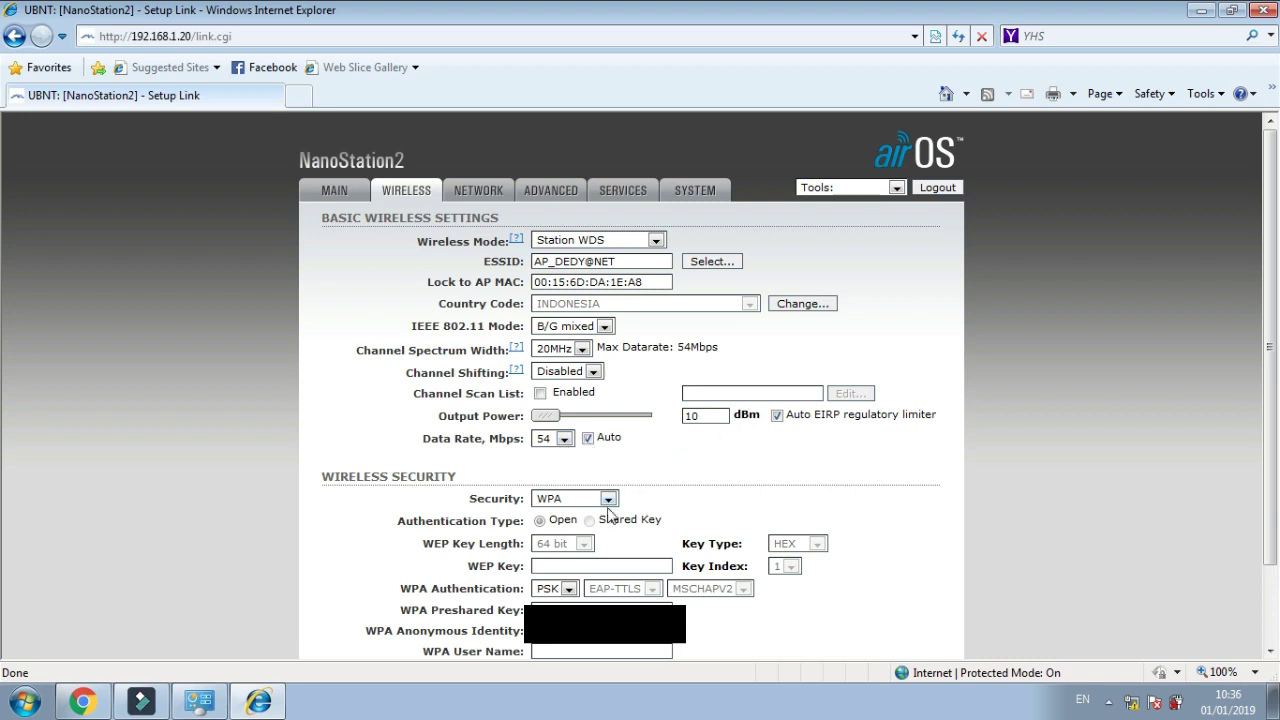
click(478, 199)
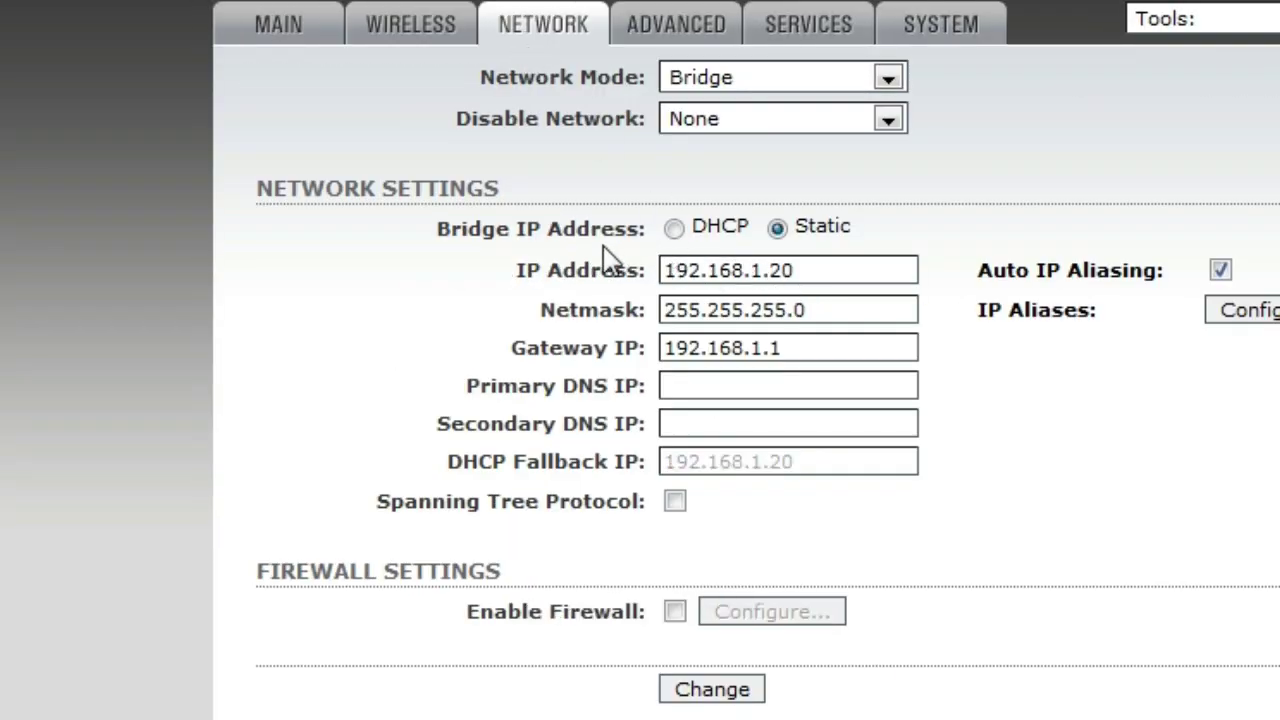
Change the bridge IP to 192.168.66.118 and the gateway to 192.168.66.1
click(812, 272)
key(BackSpace)
key(BackSpace)
key(BackSpace)
key(BackSpace)
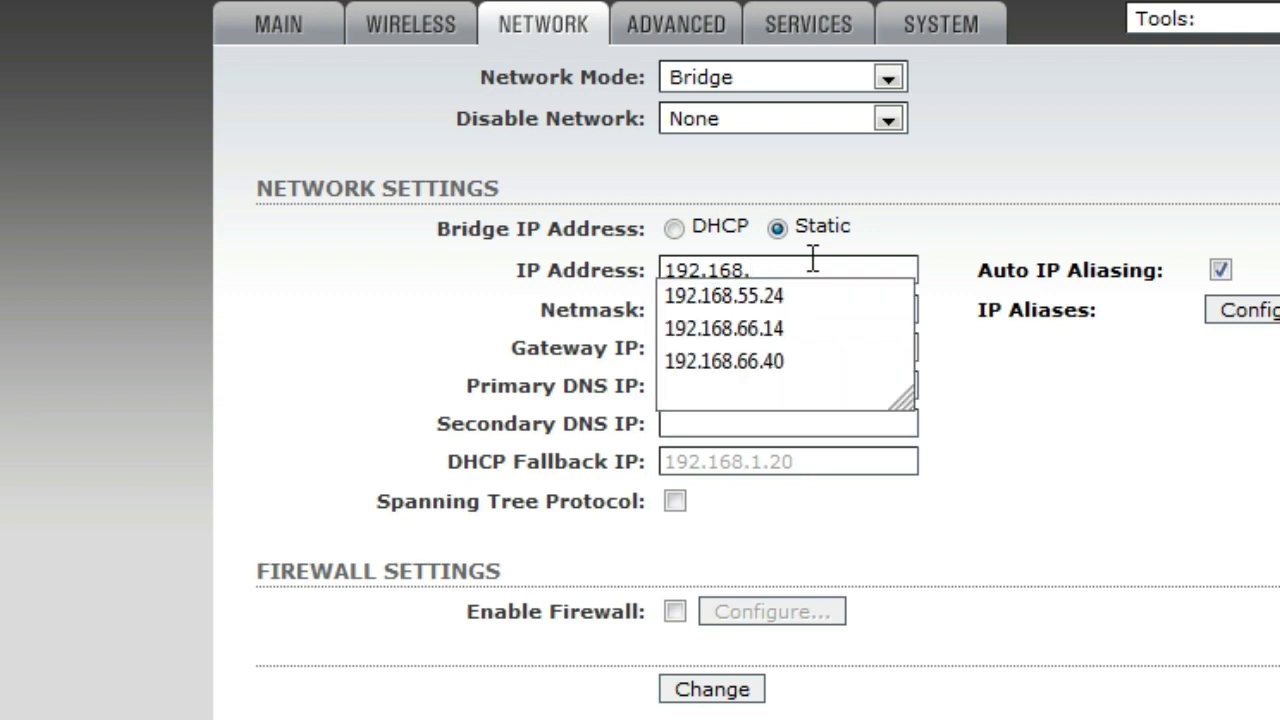
text(6)
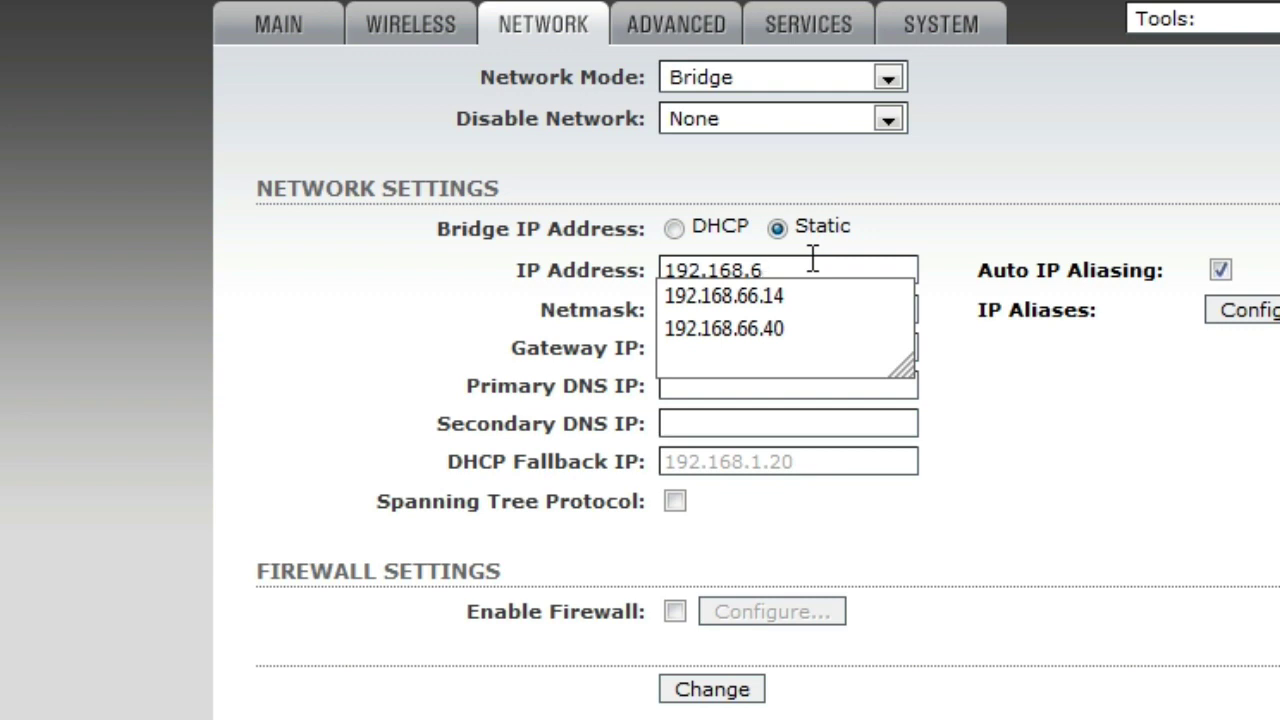
text(6.1)
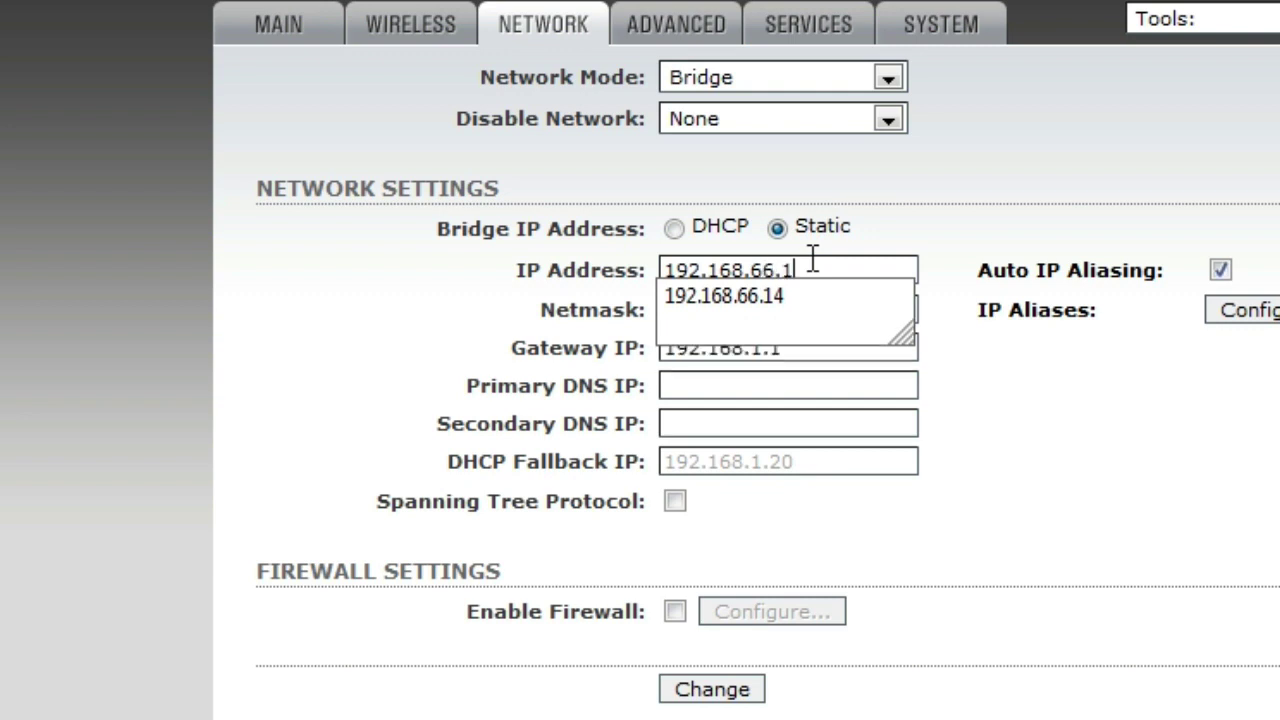
text(1)
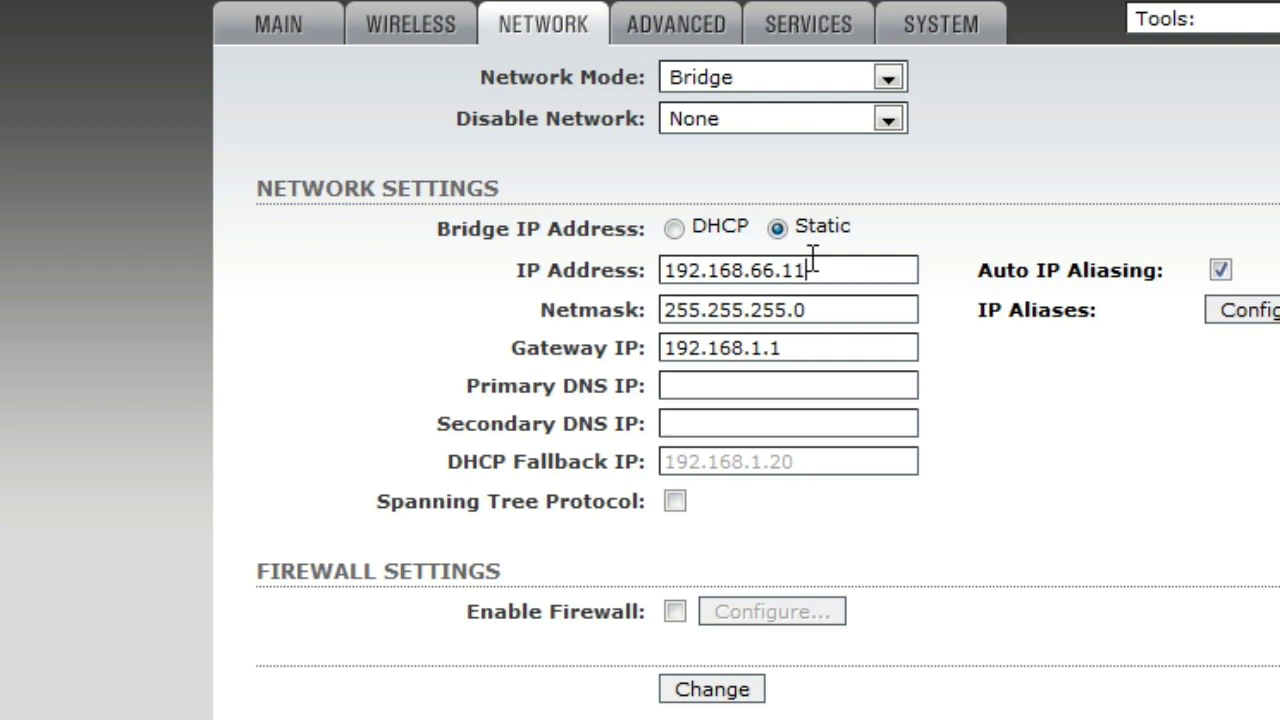
text(8)
click(771, 350)
key(BackSpace)
text(66)
Set primary and secondary DNS to 192.168.66.1 and submit the network settings
click(770, 385)
text(19)
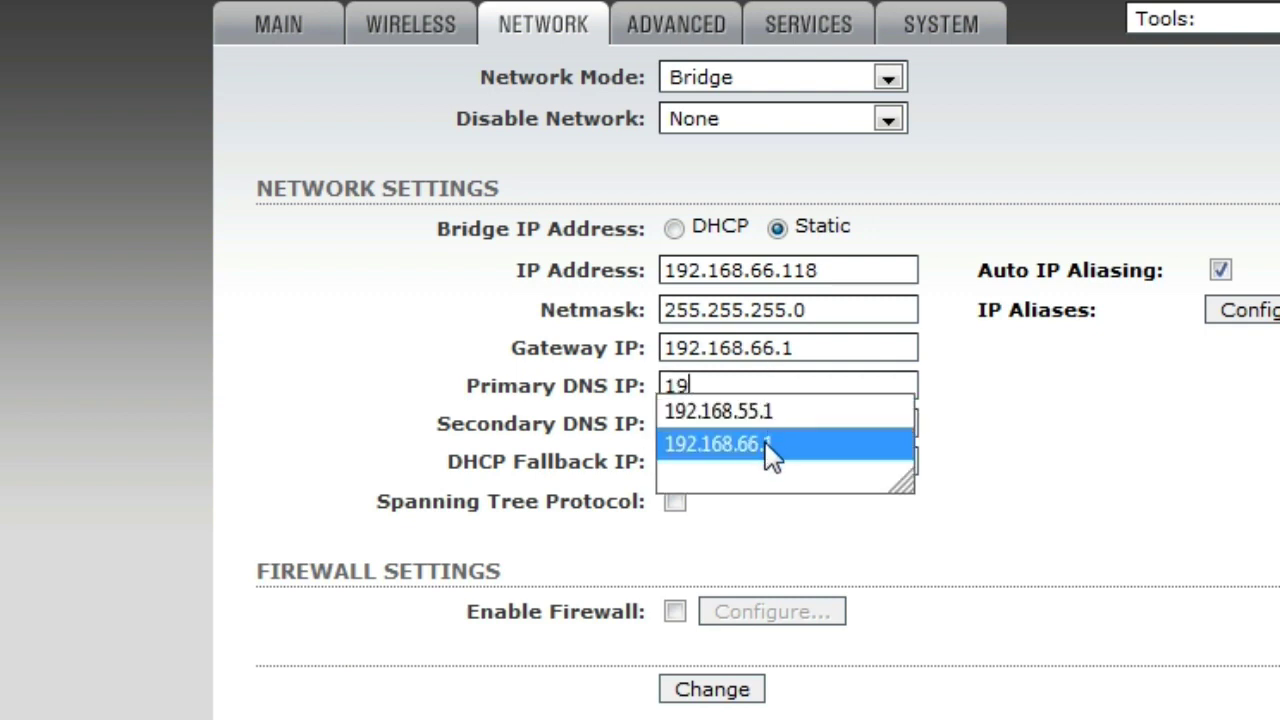
click(768, 445)
click(761, 425)
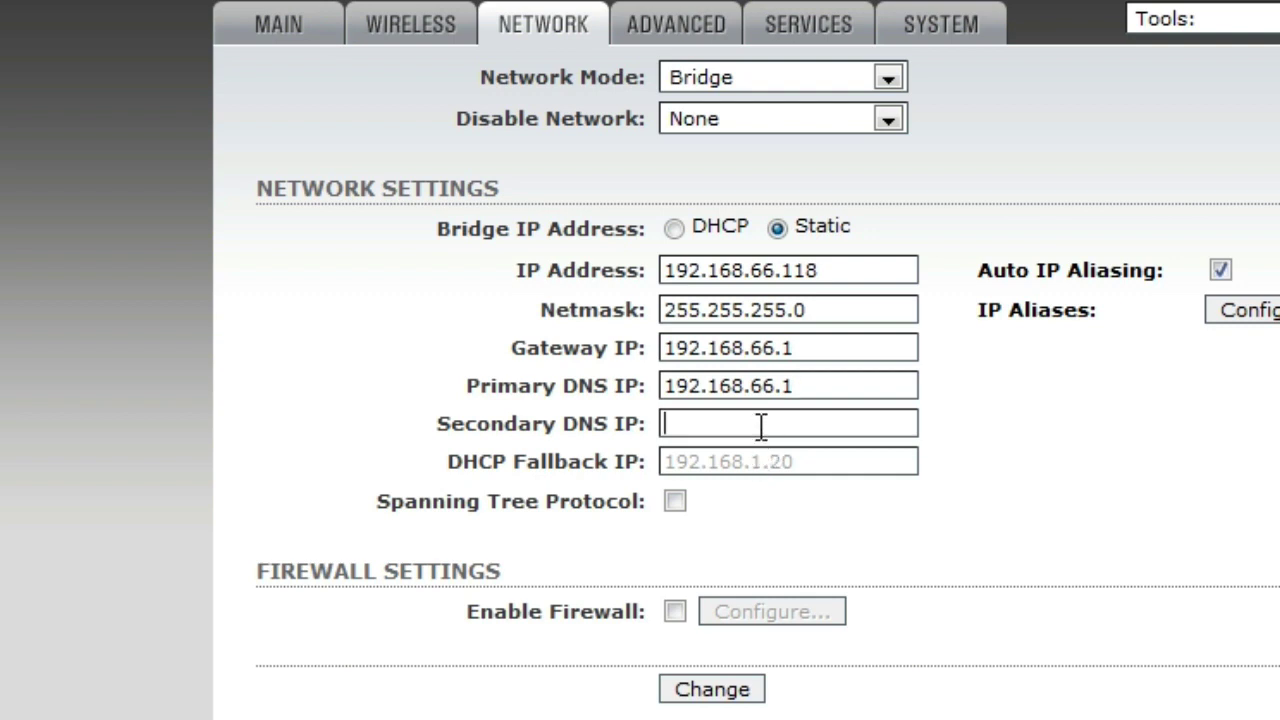
text(1)
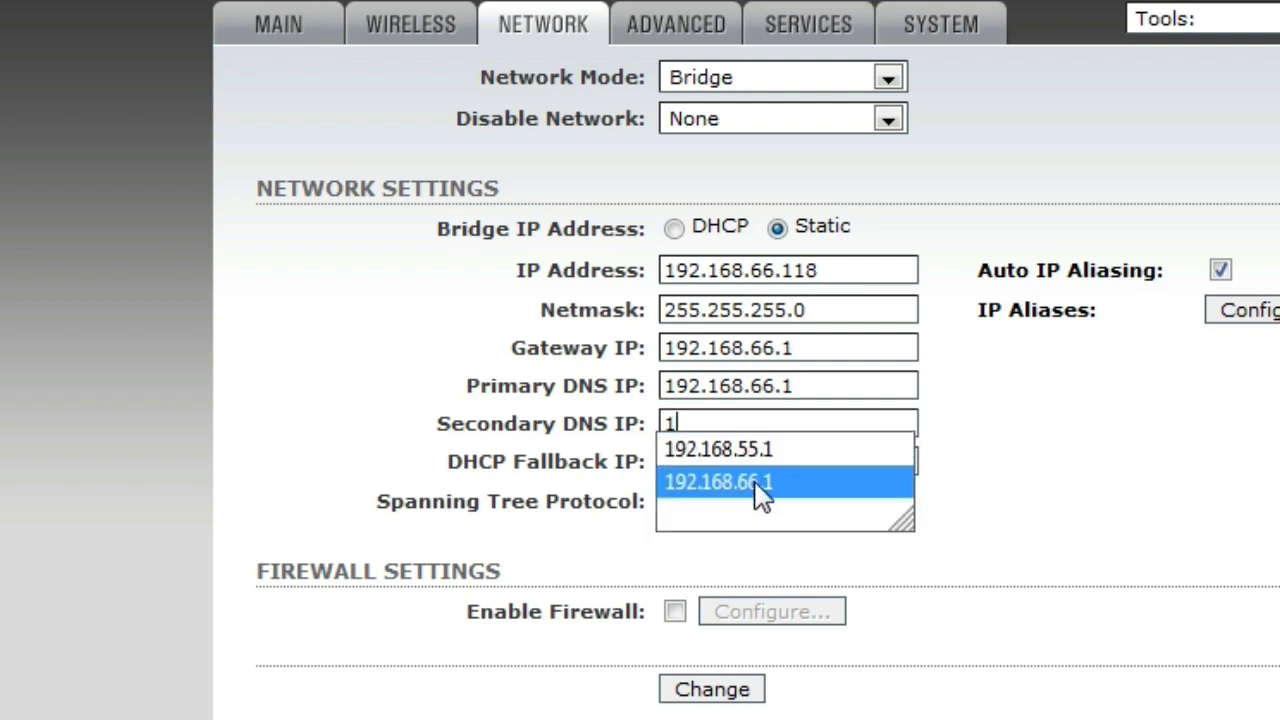
click(740, 483)
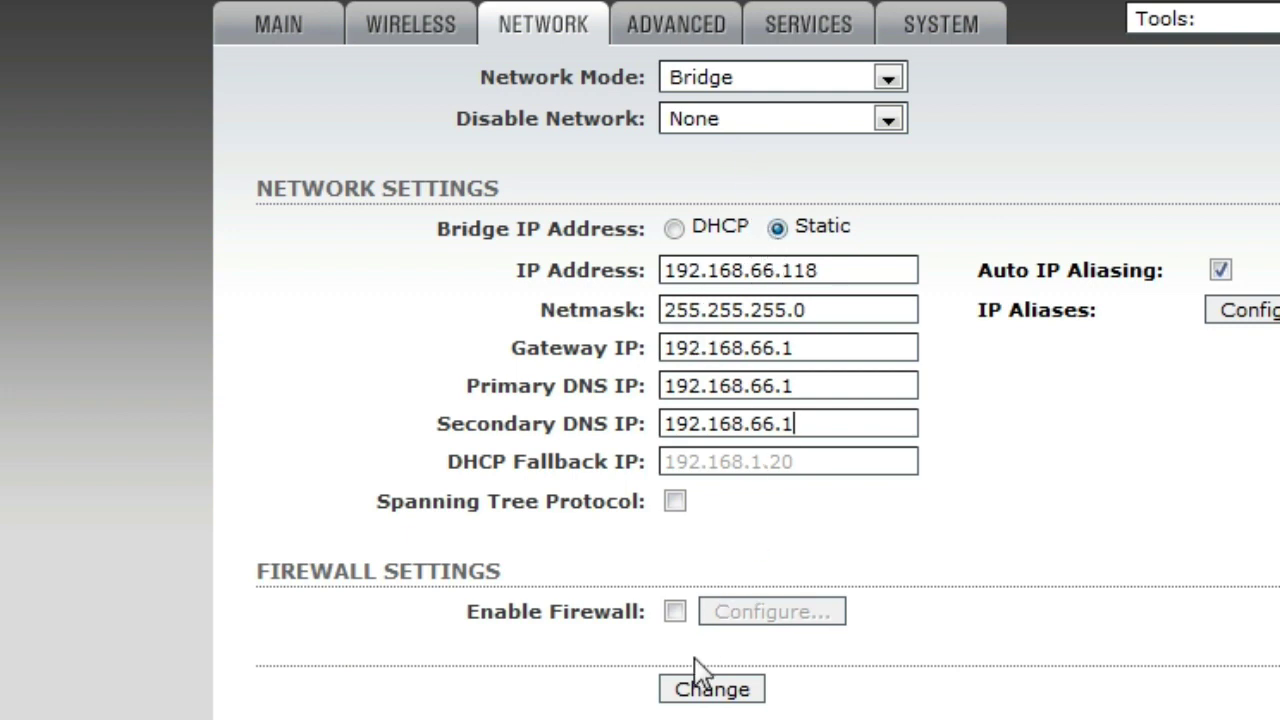
click(690, 690)
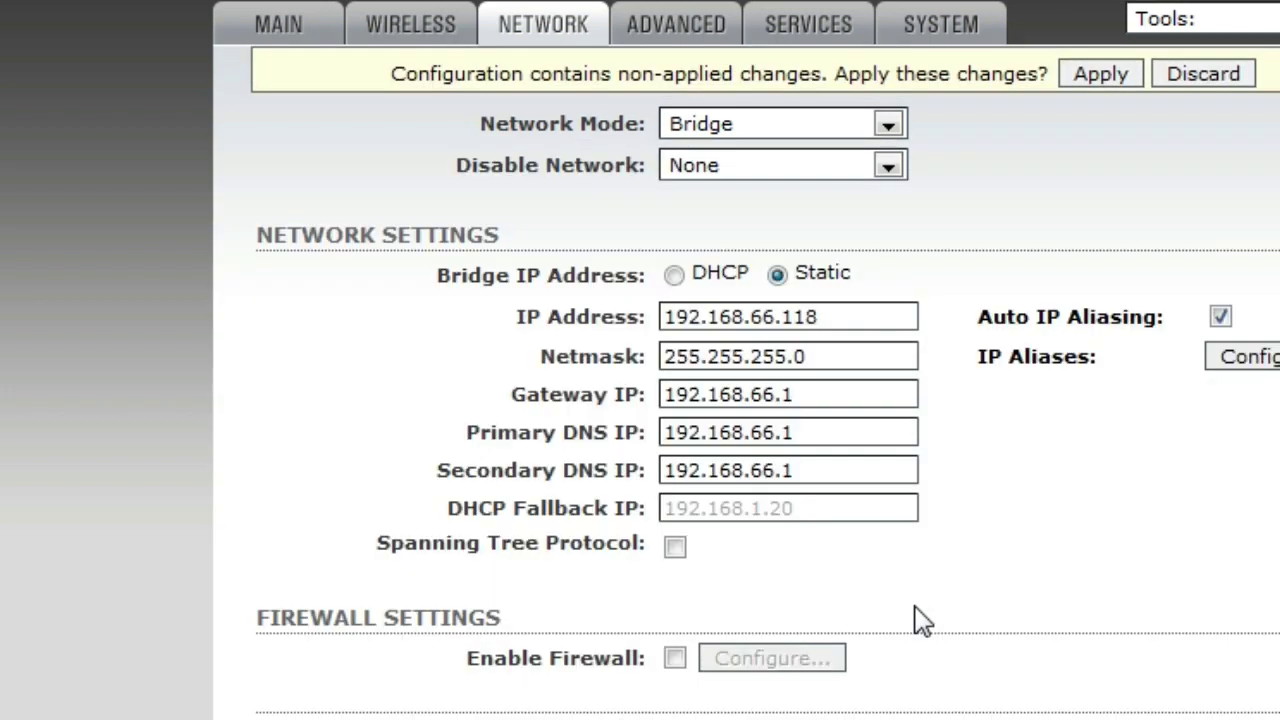
Apply the pending airOS network changes so the device moves to its new address
click(1097, 84)
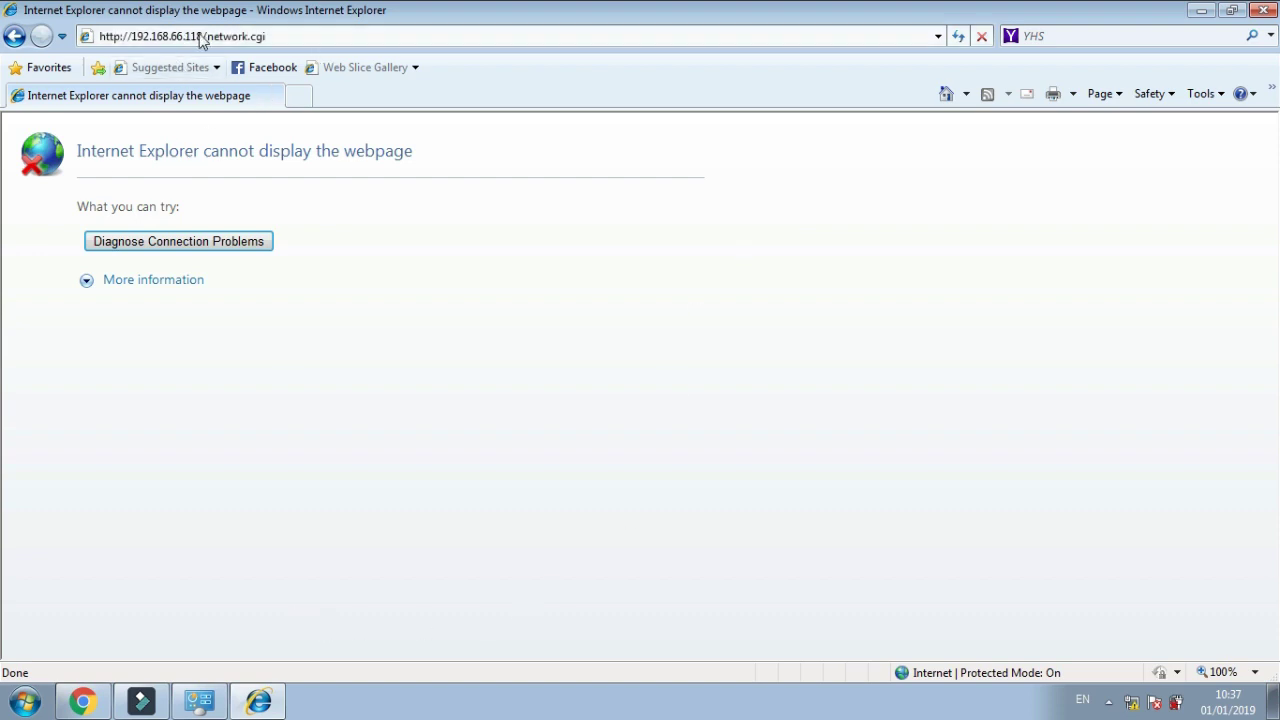
Open the IPv4 (TCP/IPv4) properties of the Local Area Connection
click(199, 702)
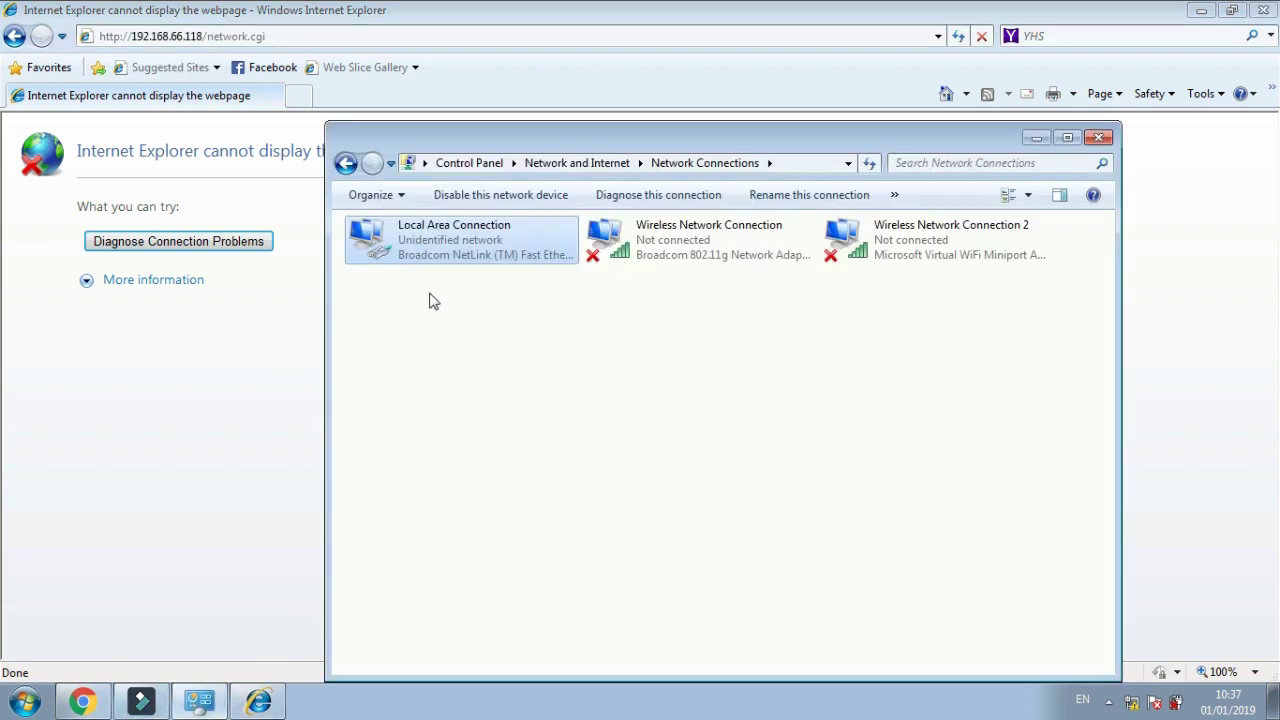
right_click(447, 258)
click(503, 436)
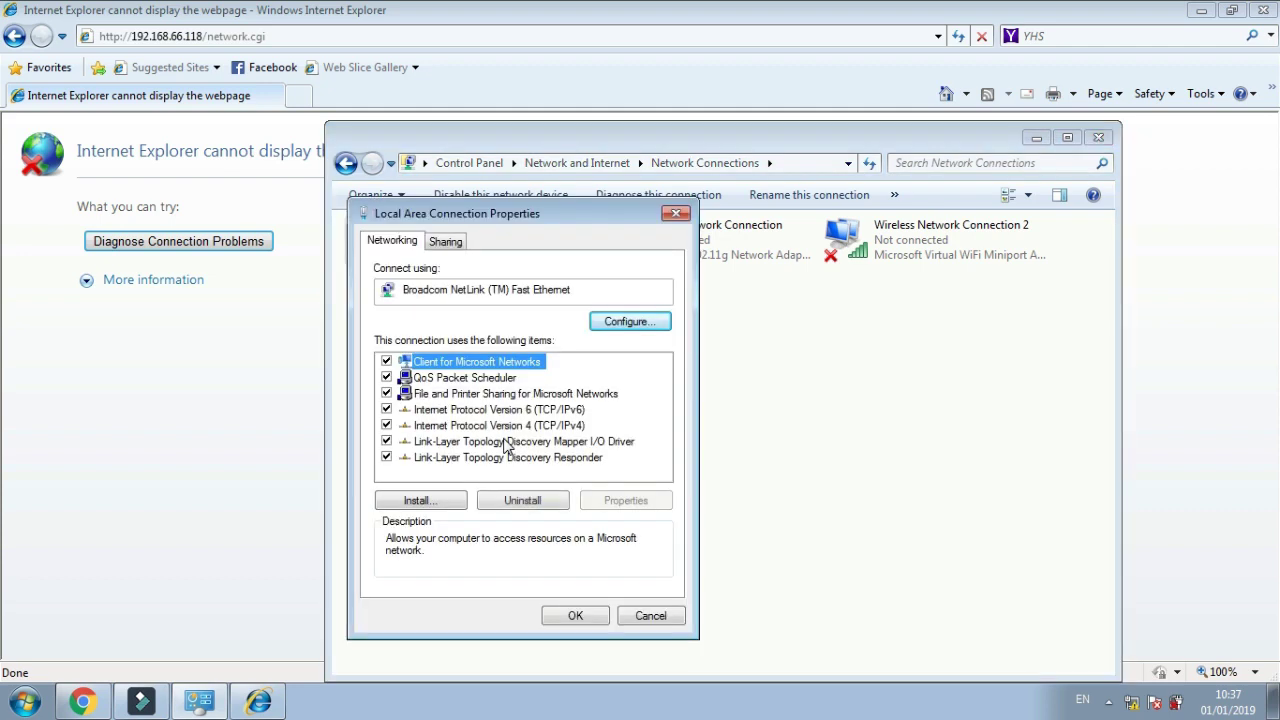
click(523, 427)
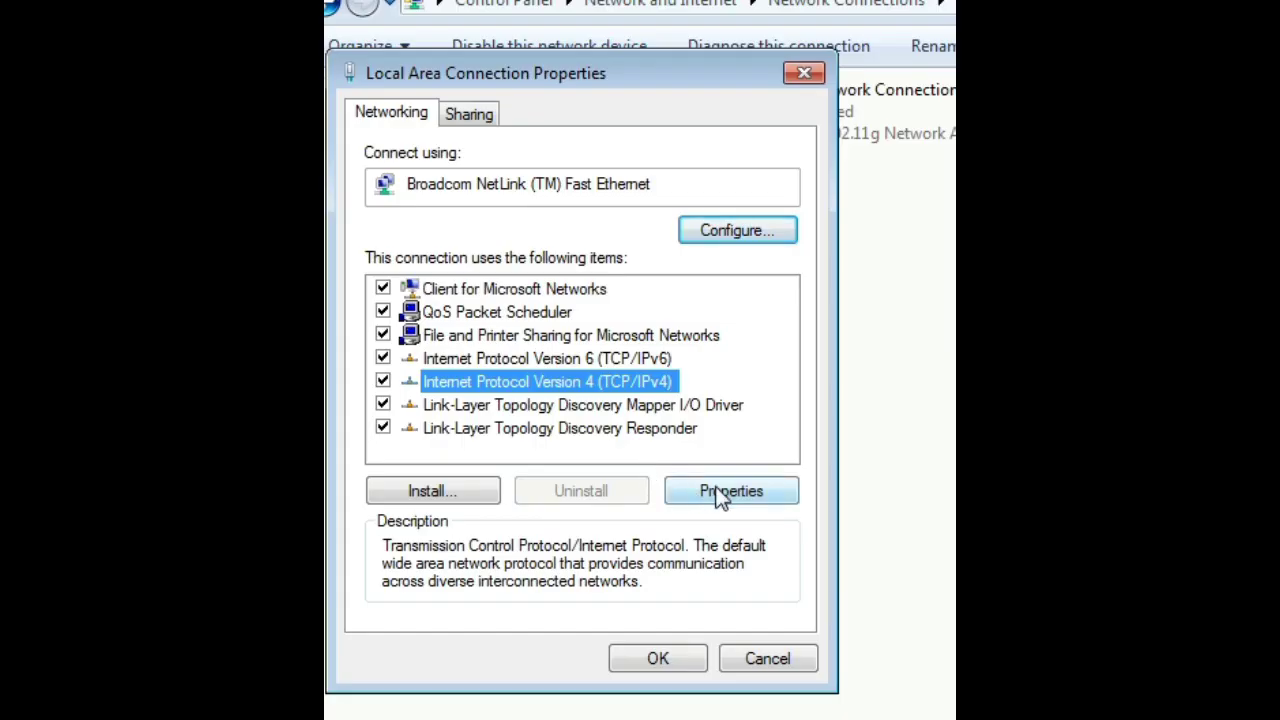
click(626, 500)
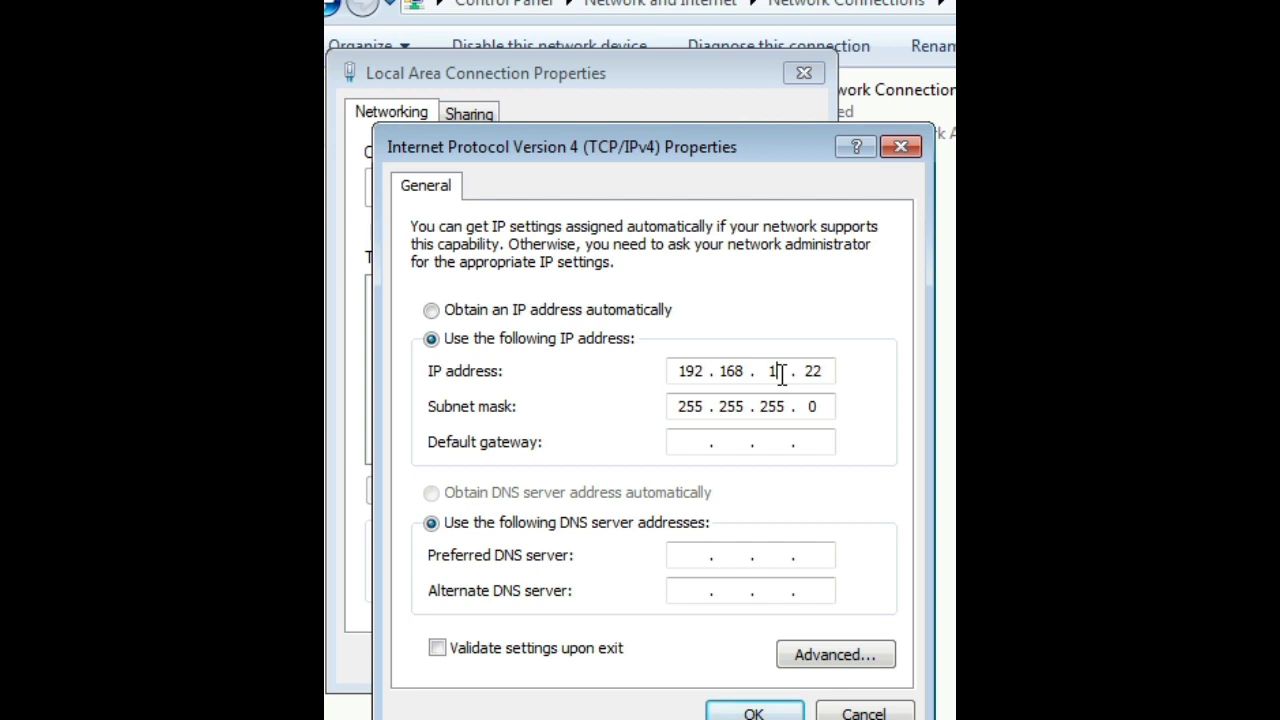
Set the PC address to 192.168.66.200, mask 255.255.255.0, and close the connection properties
text(66)
click(827, 372)
key(BackSpace)
key(BackSpace)
text(1)
key(BackSpace)
text(2)
text(20)
key(BackSpace)
key(BackSpace)
text(00)
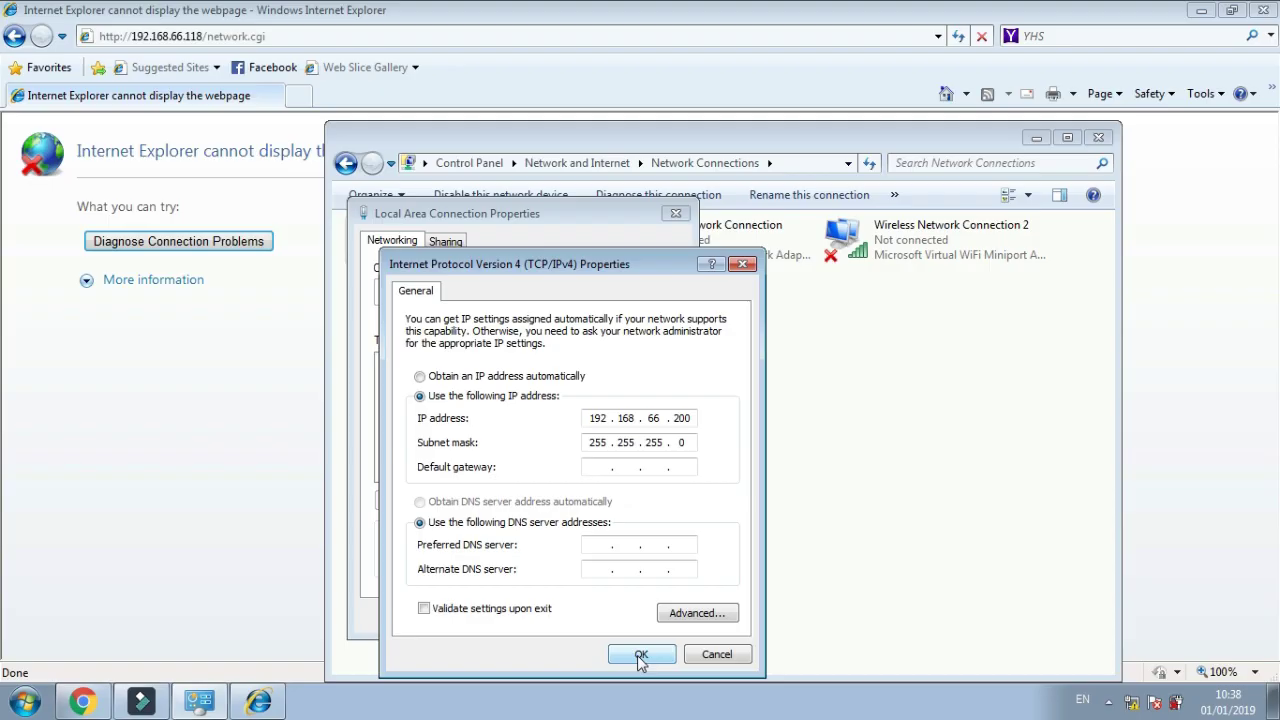
click(754, 713)
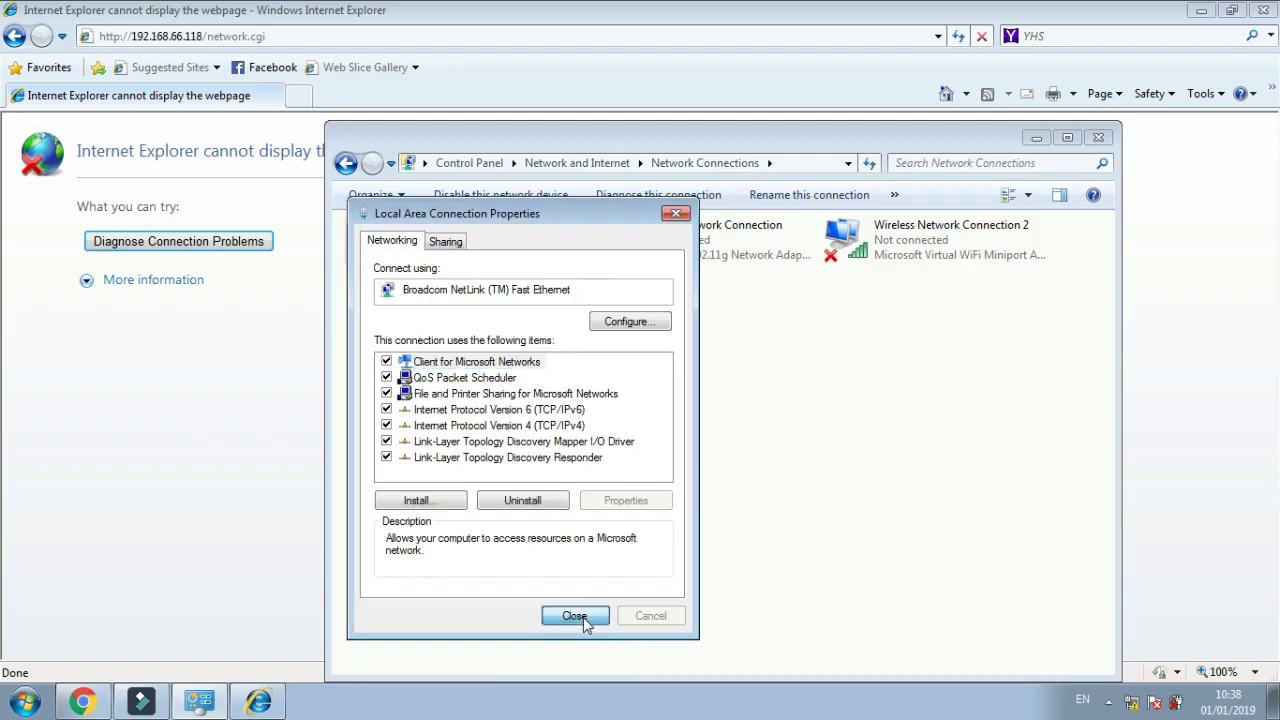
click(585, 618)
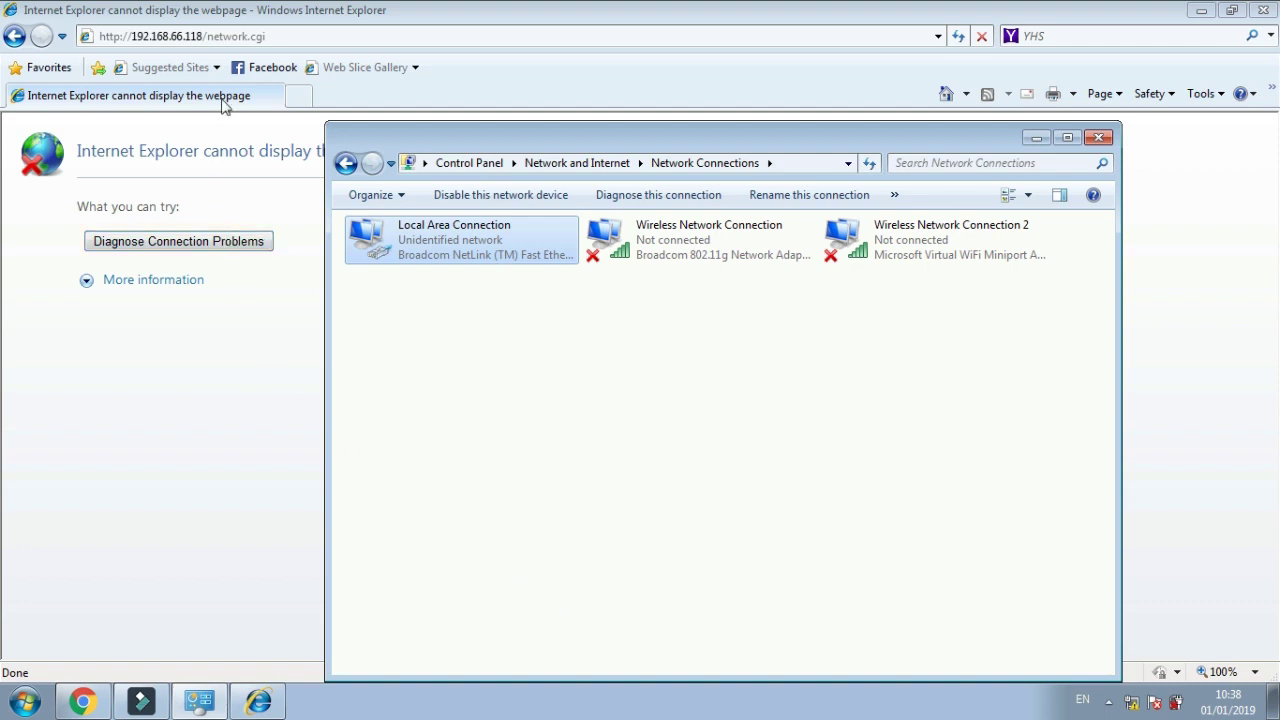
click(232, 35)
Reload the device page and log in to airOS with the saved username
key(Return)
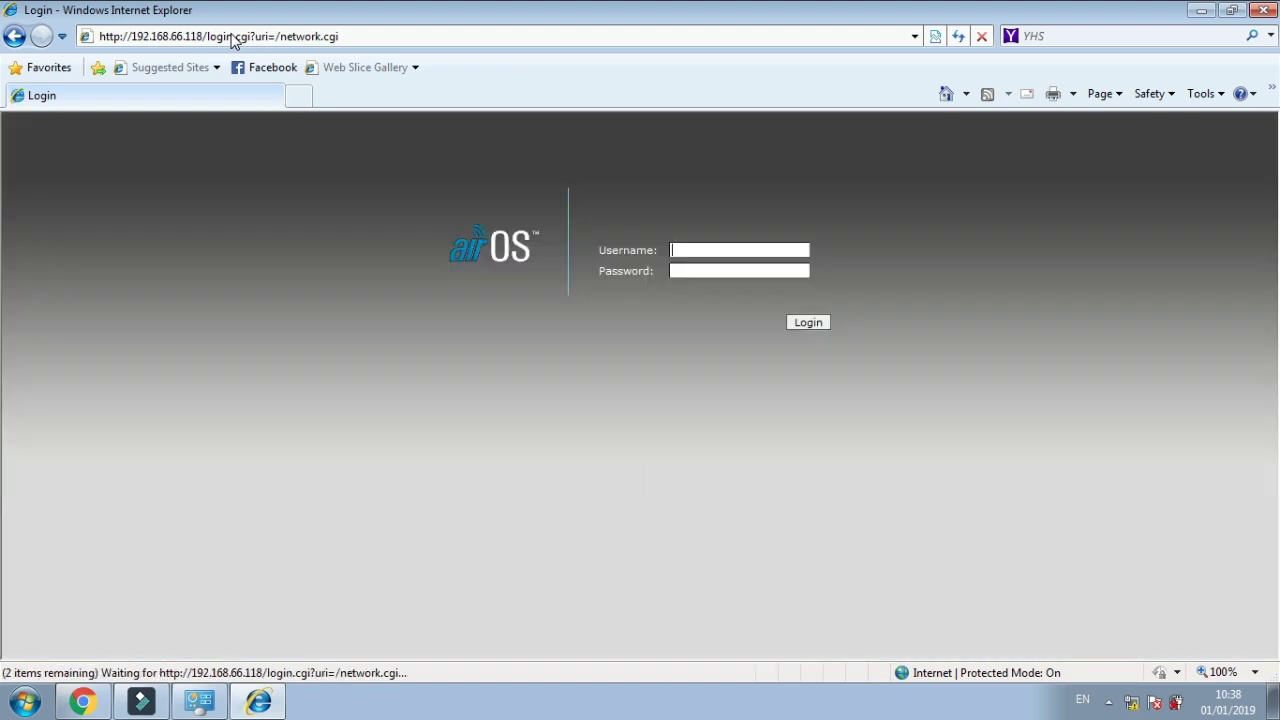
text(un)
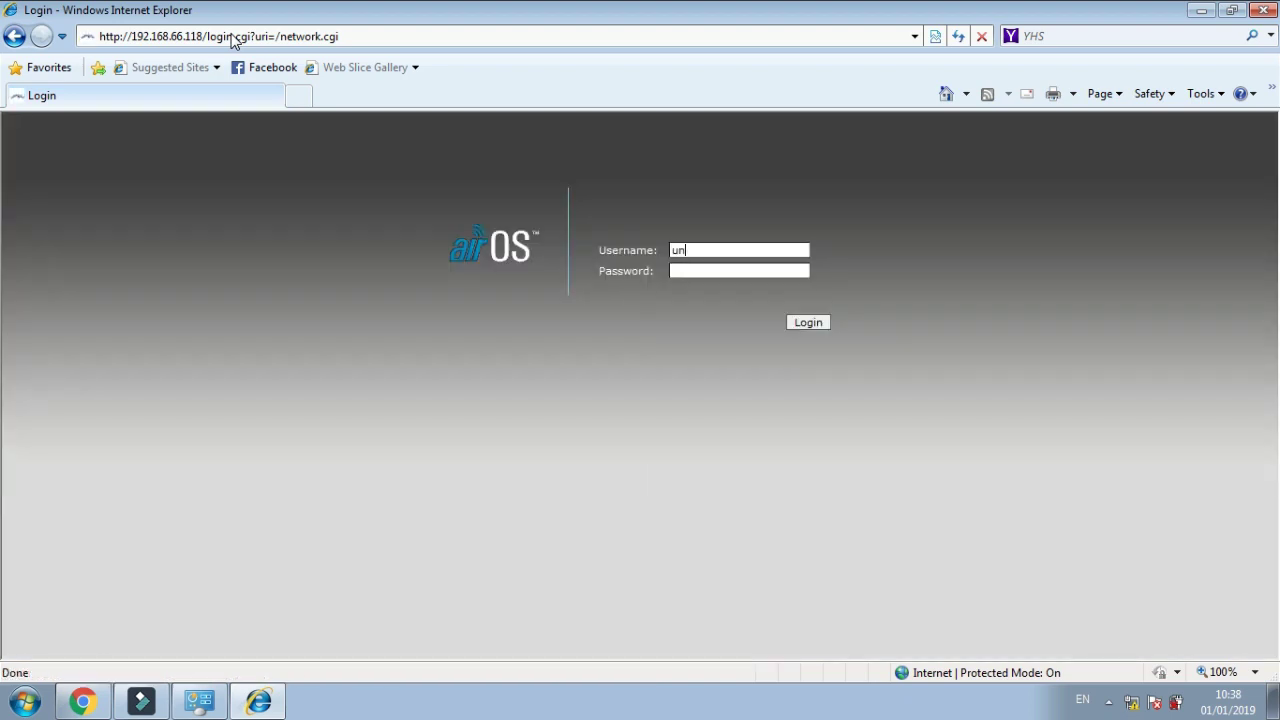
key(BackSpace)
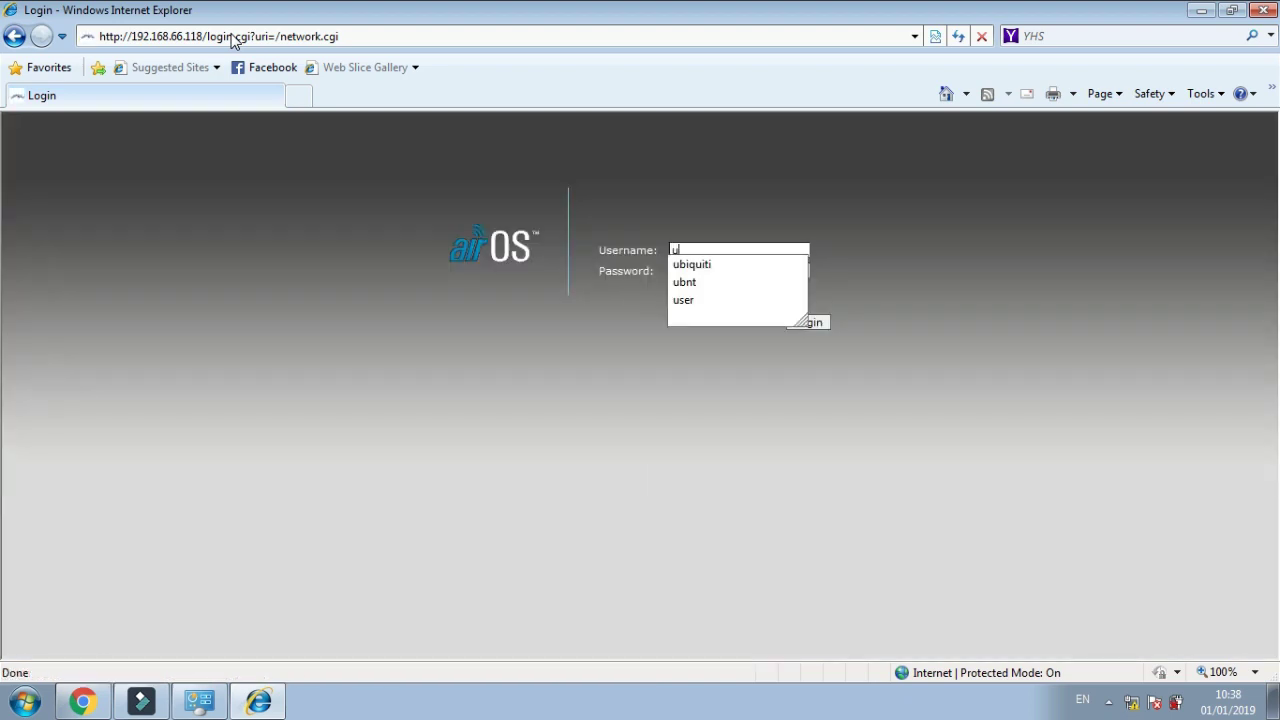
click(684, 283)
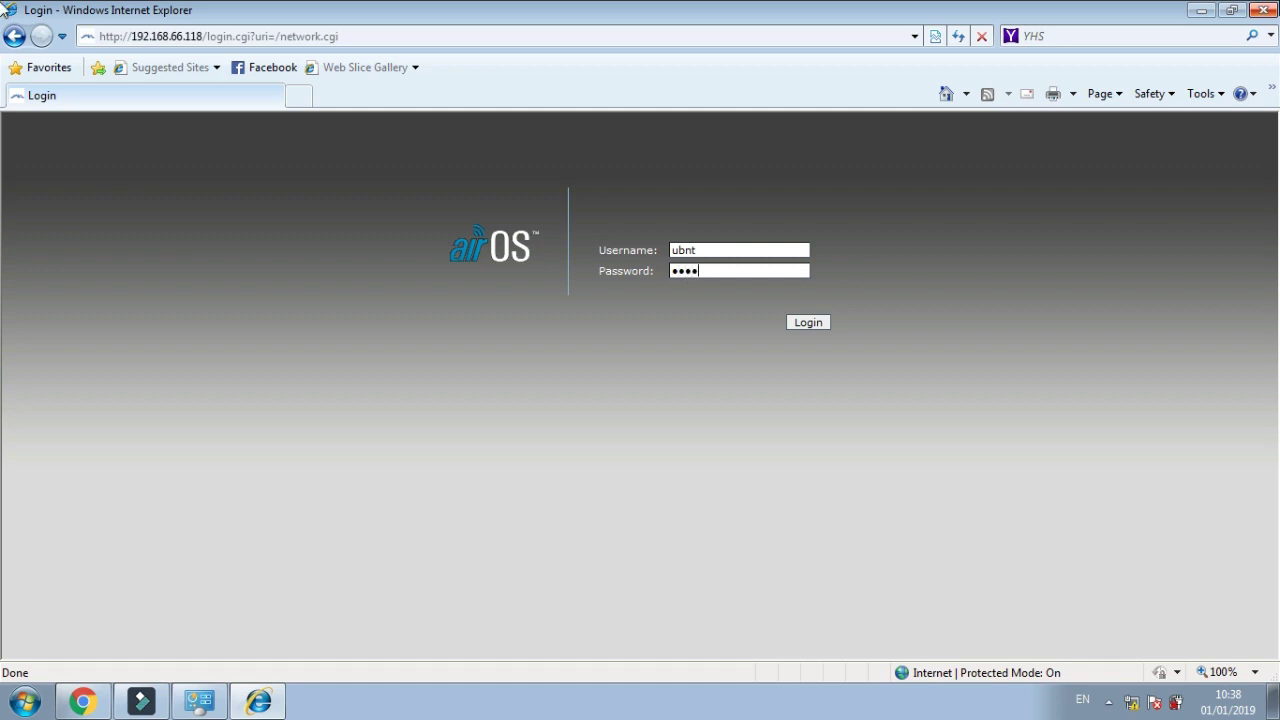
click(810, 323)
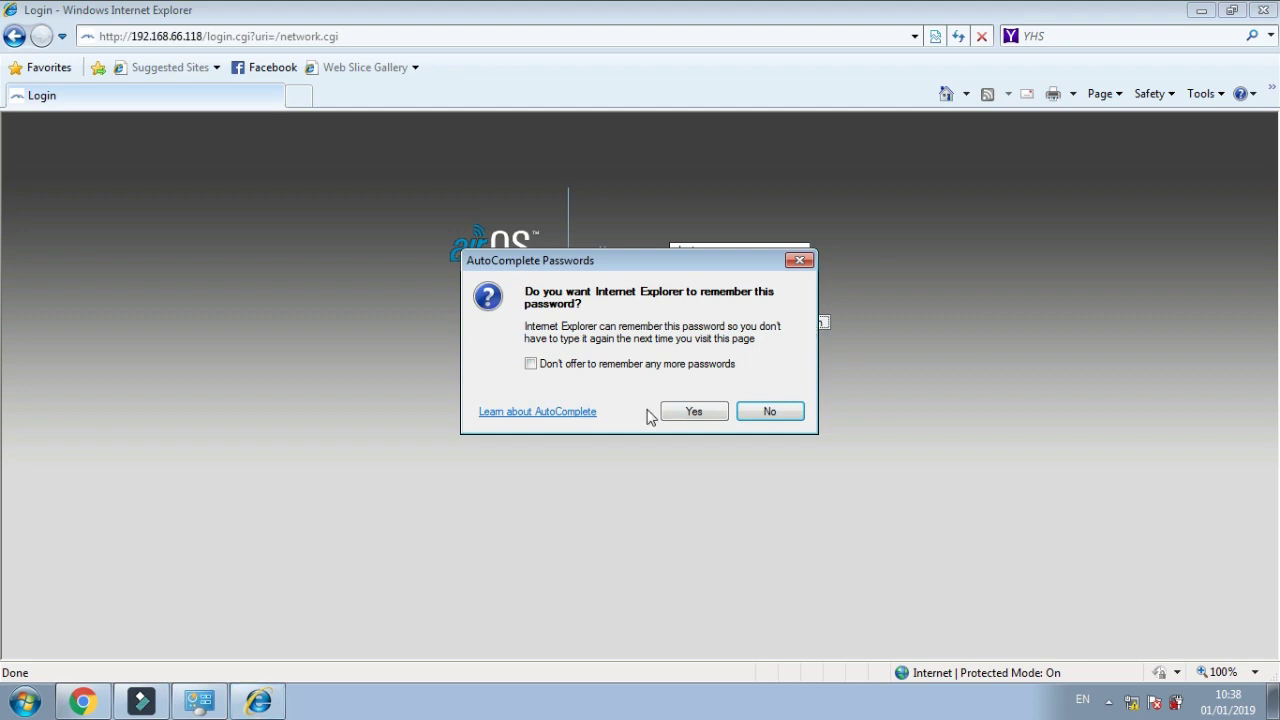
Let Internet Explorer remember the airOS login password
click(531, 364)
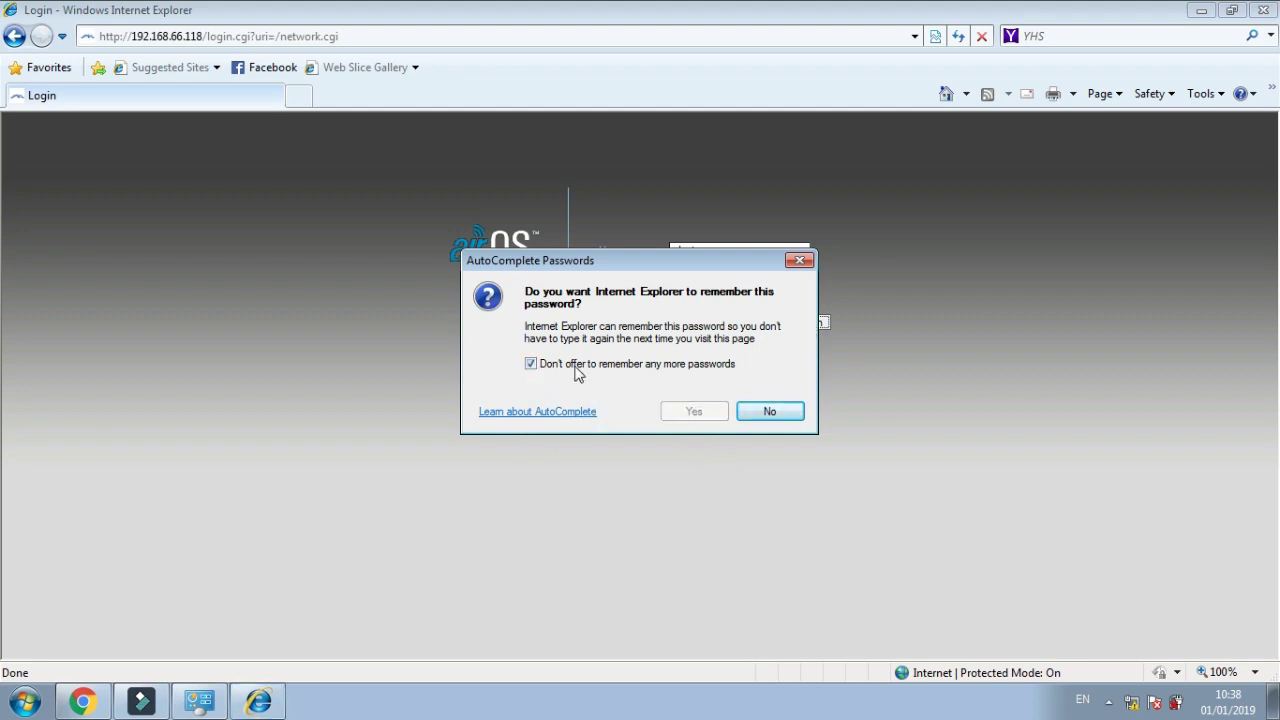
click(531, 364)
click(694, 412)
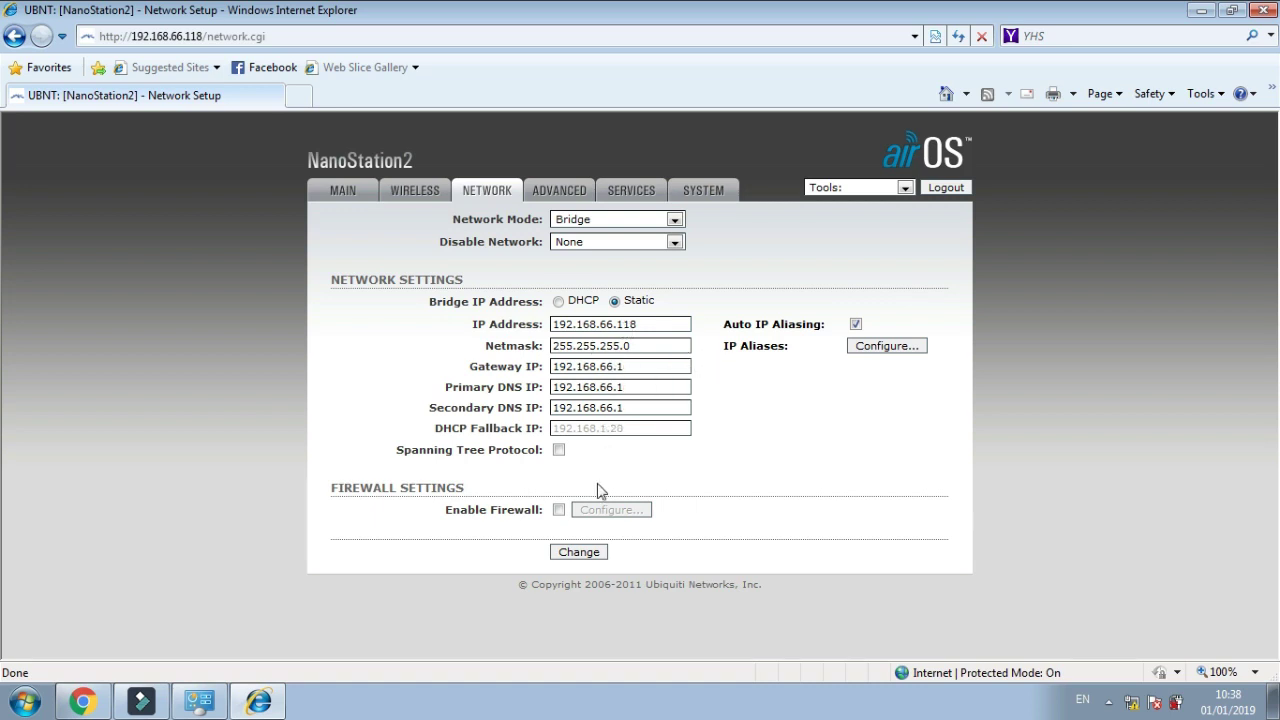
View the Main status page, then switch to the Advanced wireless settings
click(350, 196)
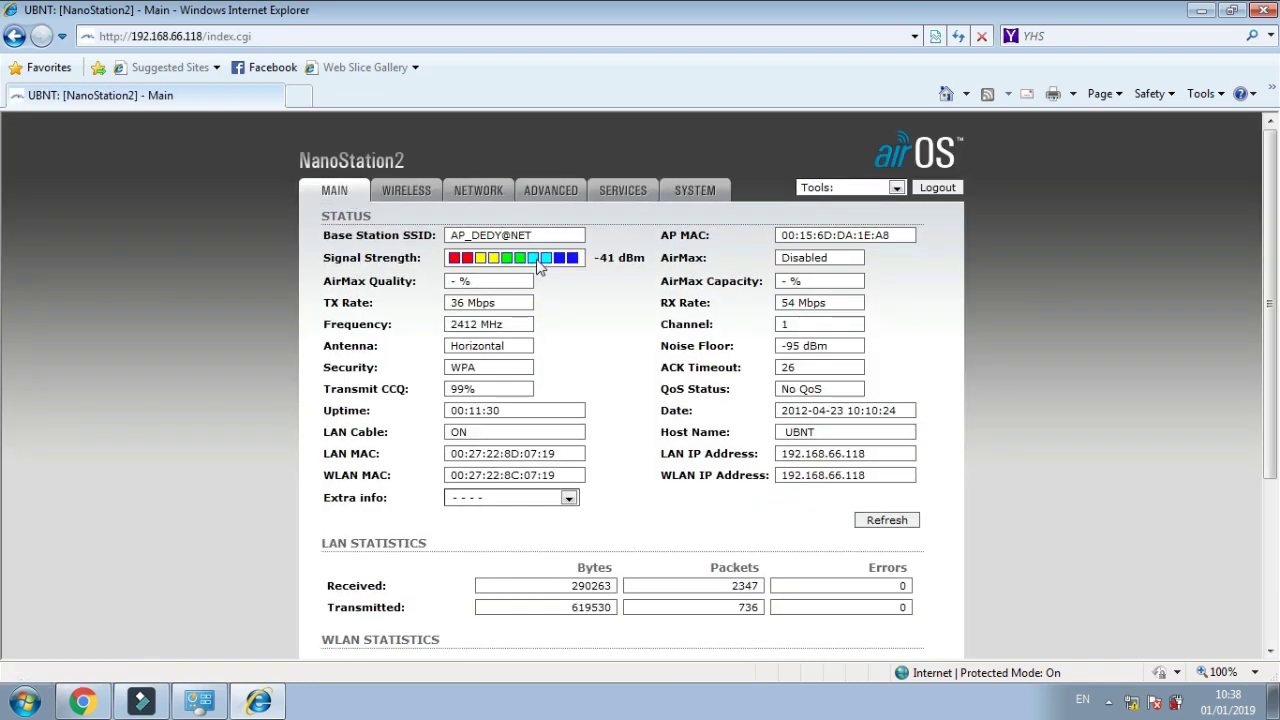
click(543, 200)
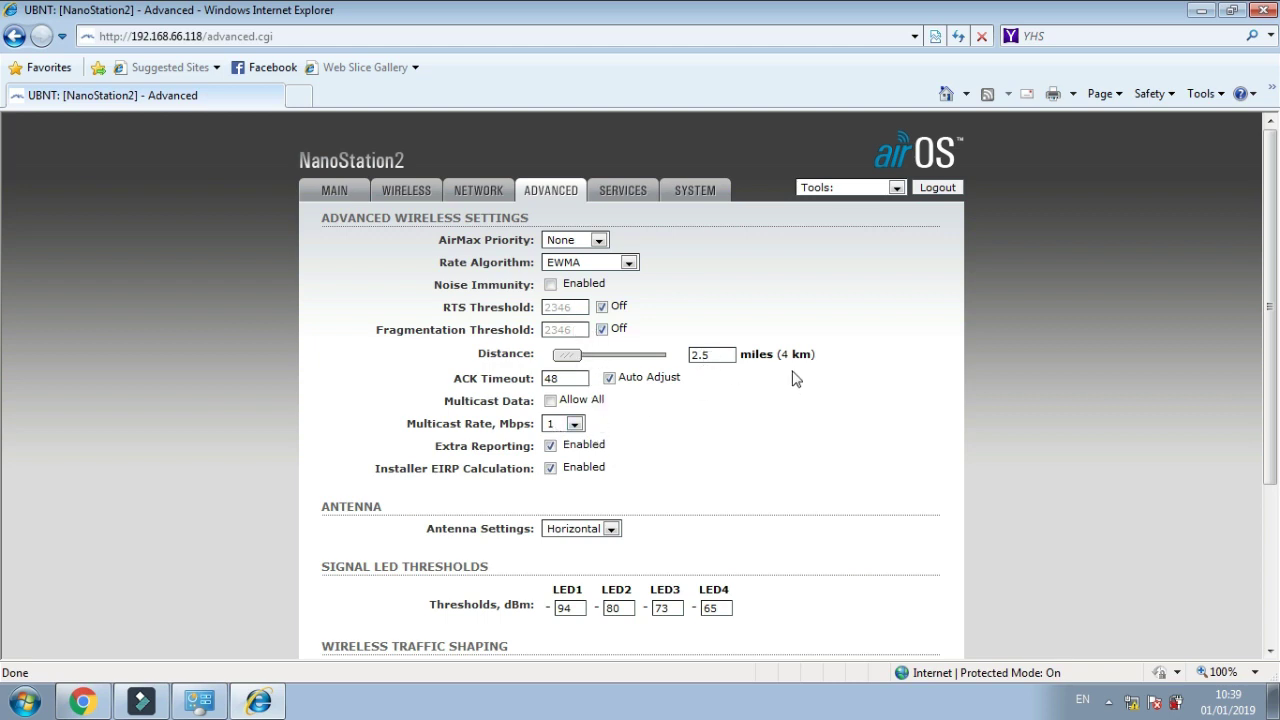
Choose 48 as the Multicast Rate, save the Advanced settings and apply them
click(556, 425)
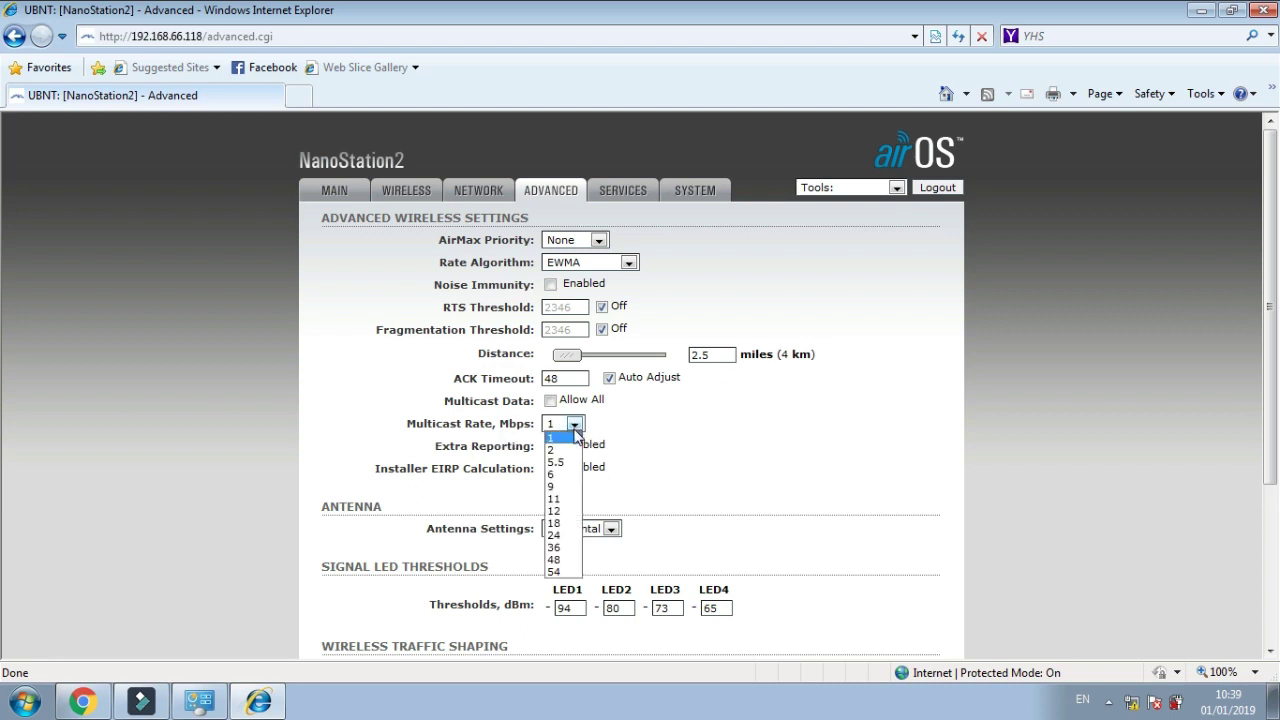
click(563, 560)
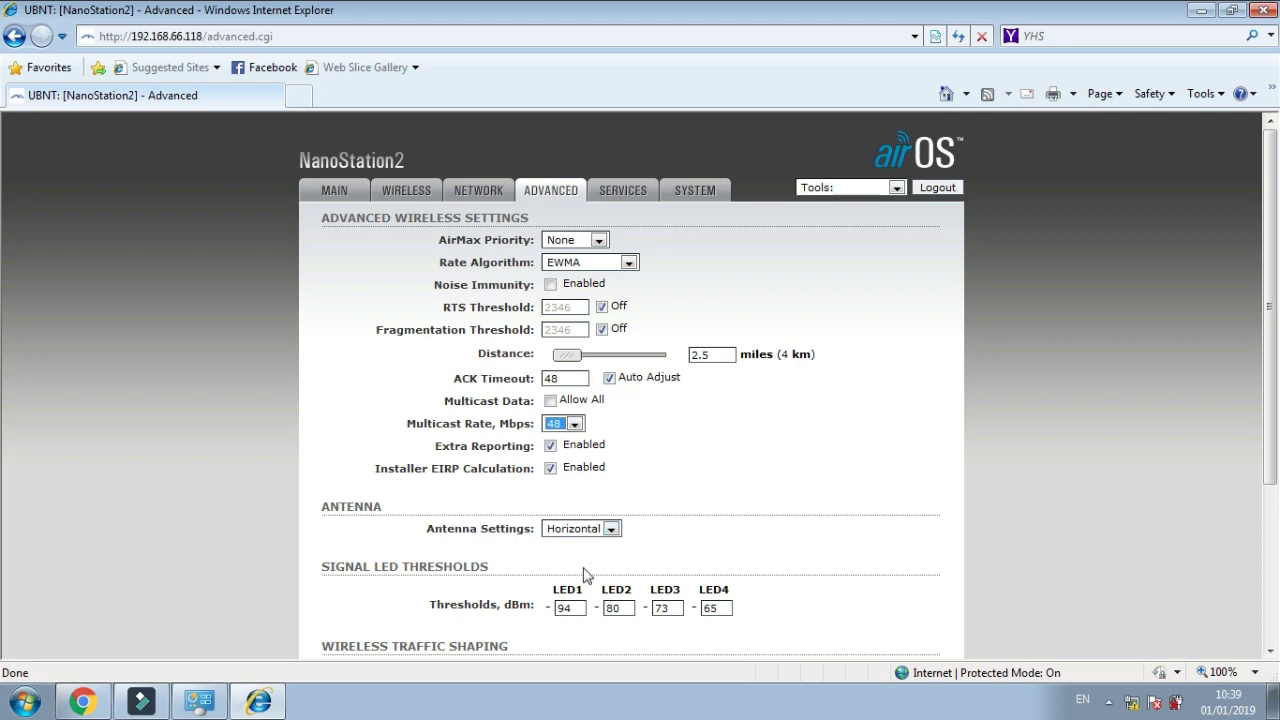
scroll(588, 560, down, 3)
click(572, 618)
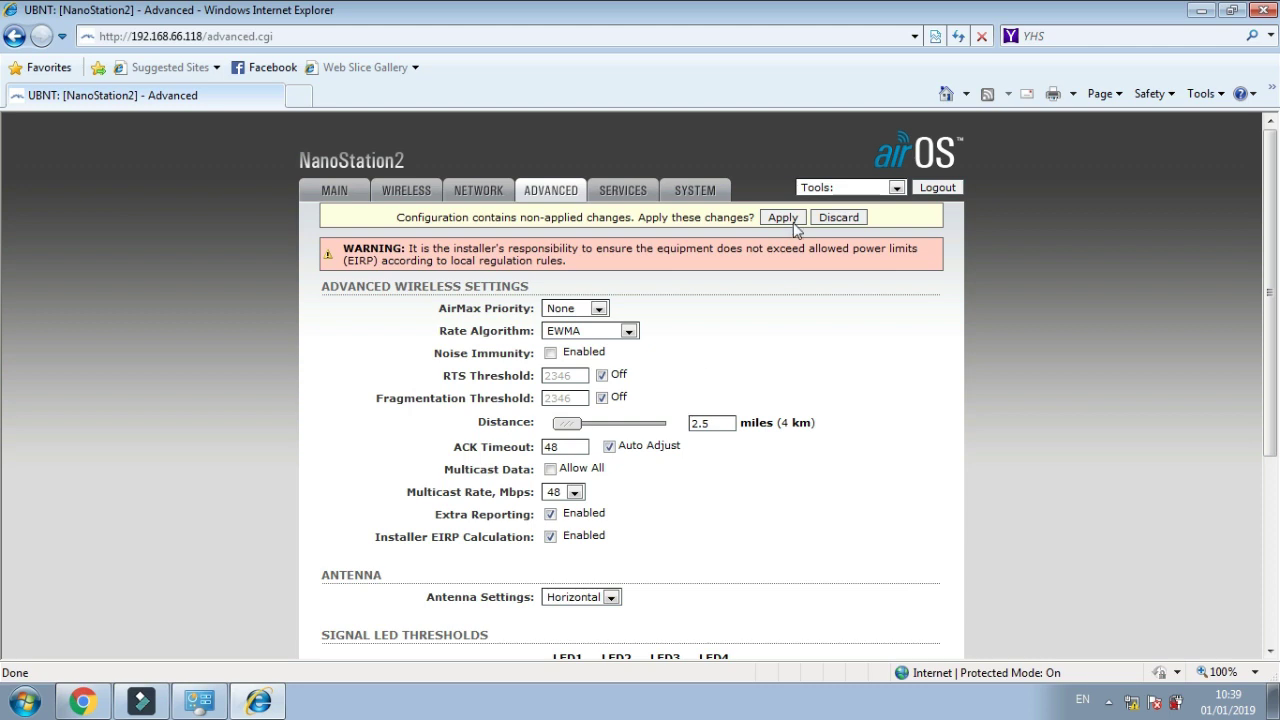
click(785, 218)
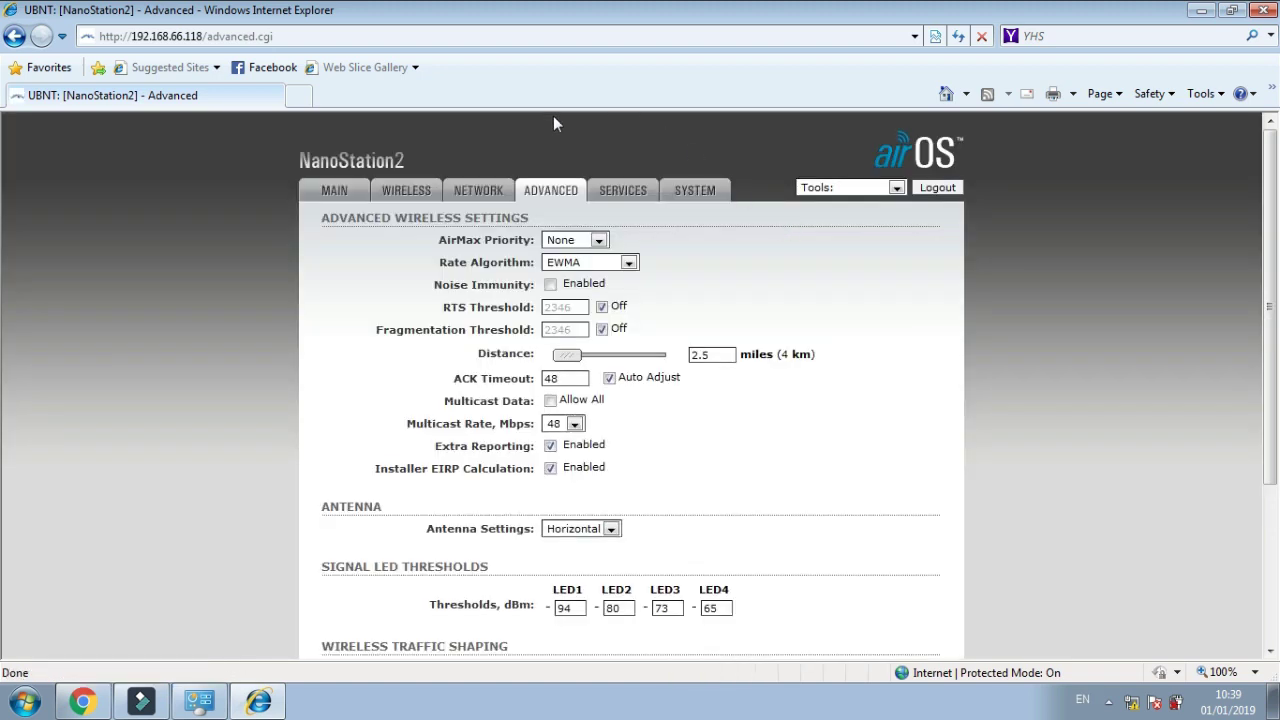
Show the Main status page and refresh its link and traffic statistics twice
click(330, 194)
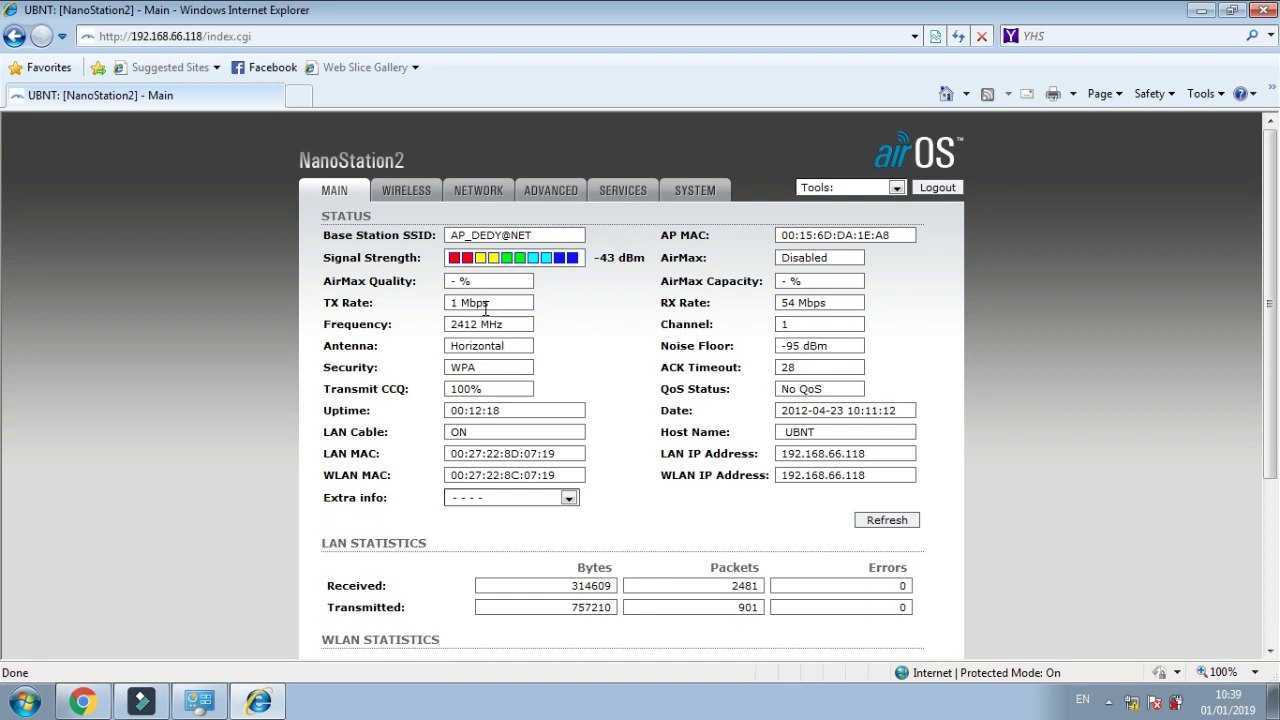
scroll(600, 468, down, 3)
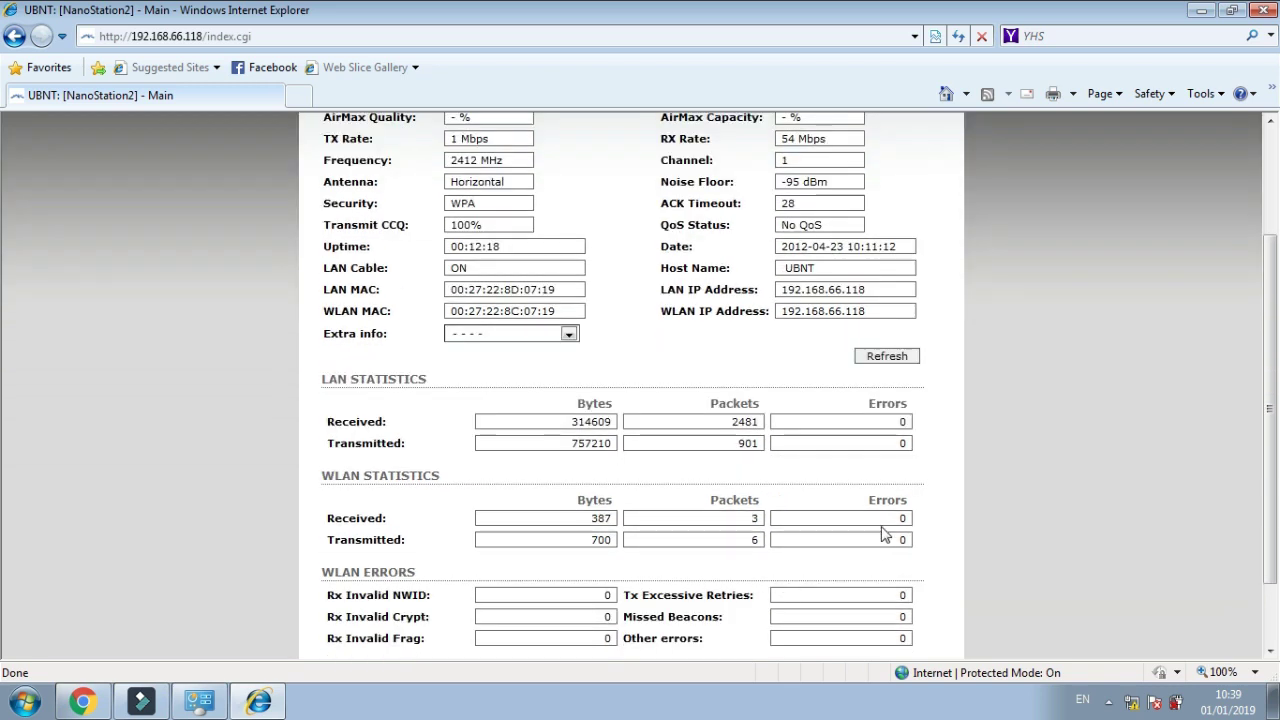
click(885, 277)
scroll(657, 372, up, 2)
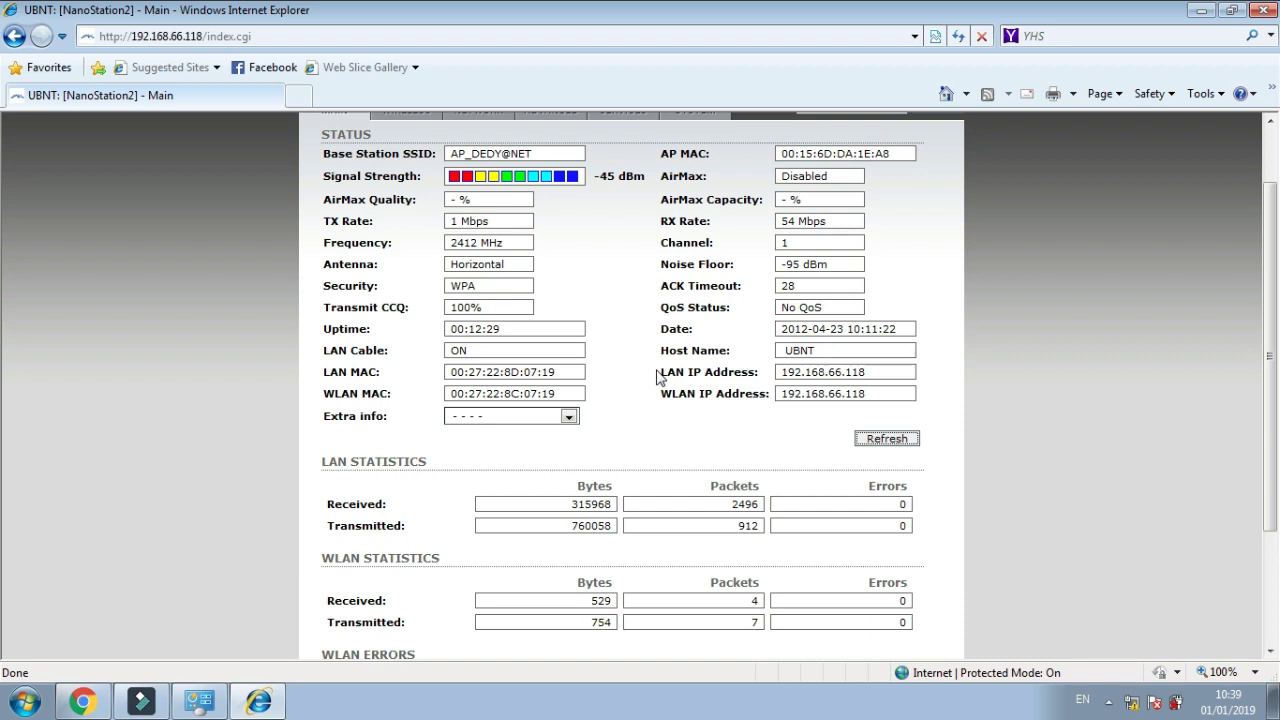
click(886, 444)
scroll(686, 490, up, 2)
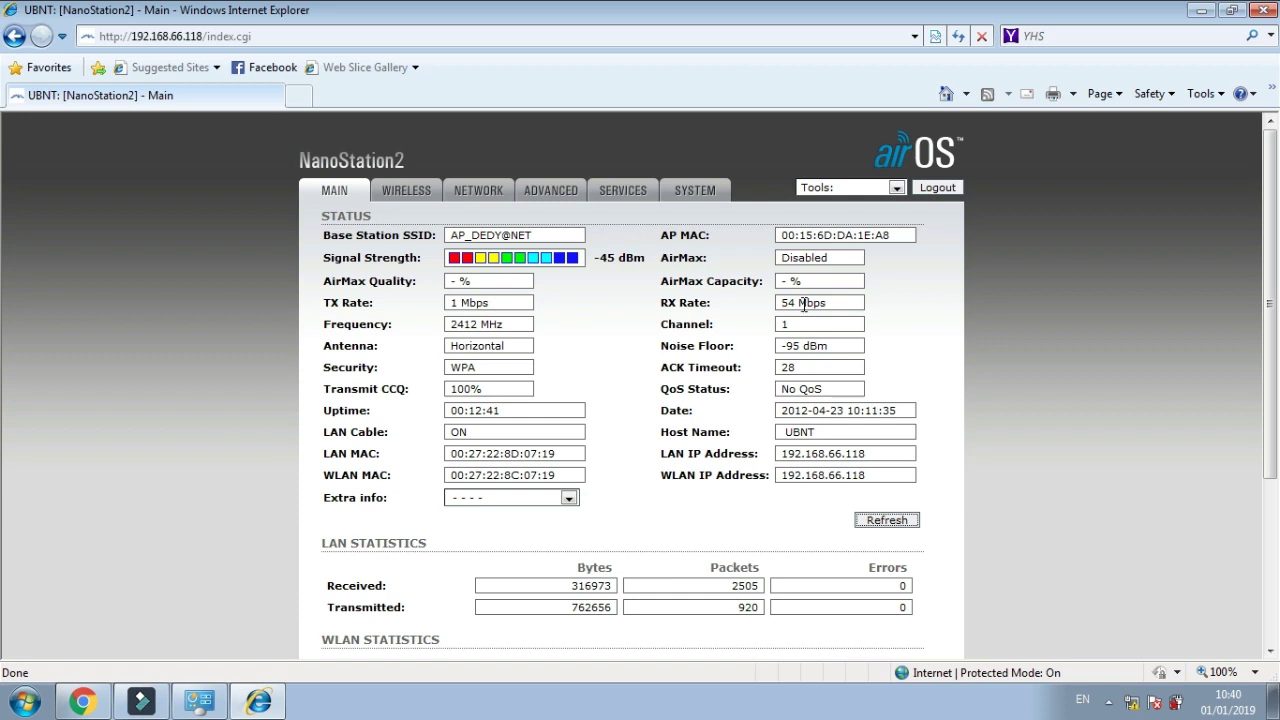
Verify Multicast Rate 48 on the Advanced page, then refresh the Main status readings
click(538, 198)
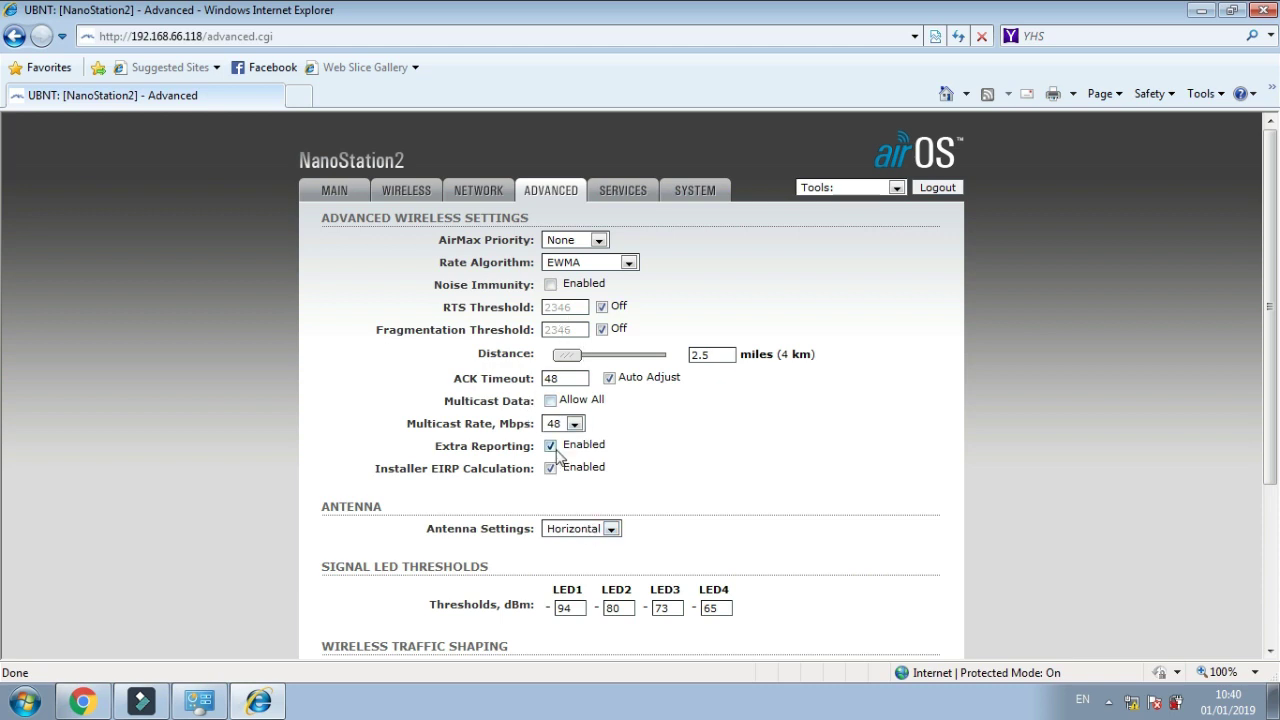
scroll(555, 455, down, 5)
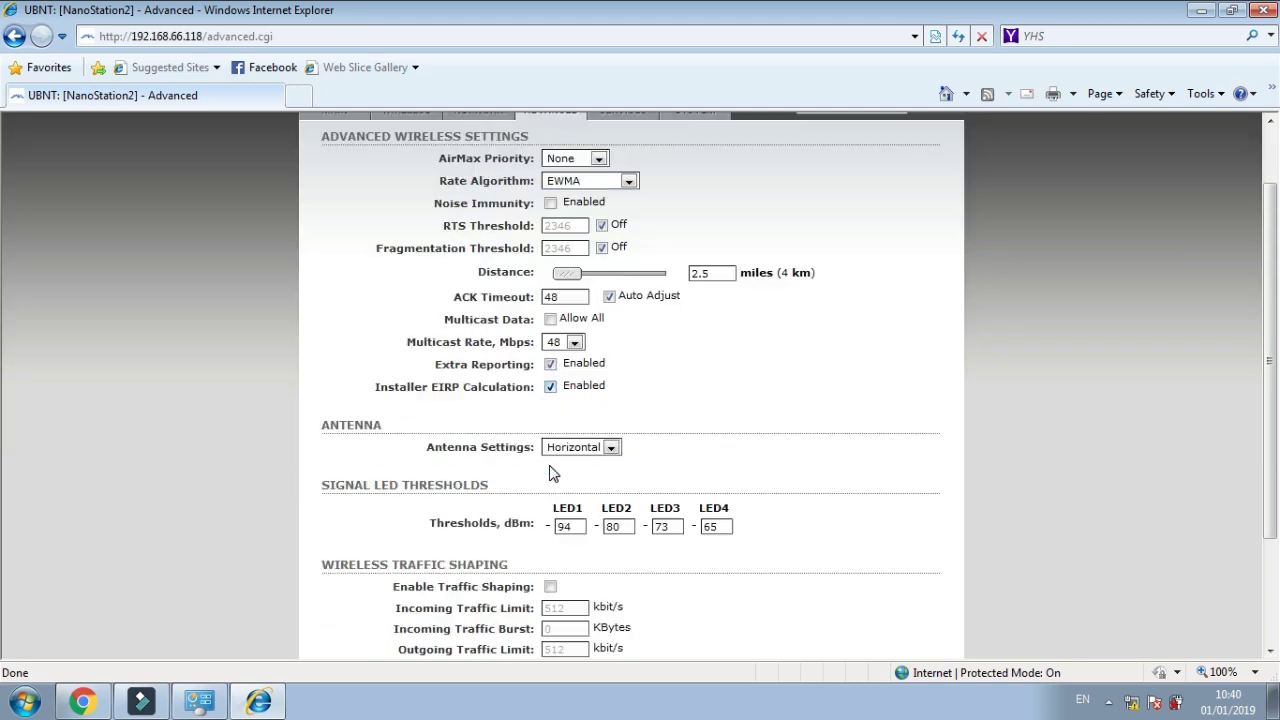
scroll(548, 470, up, 5)
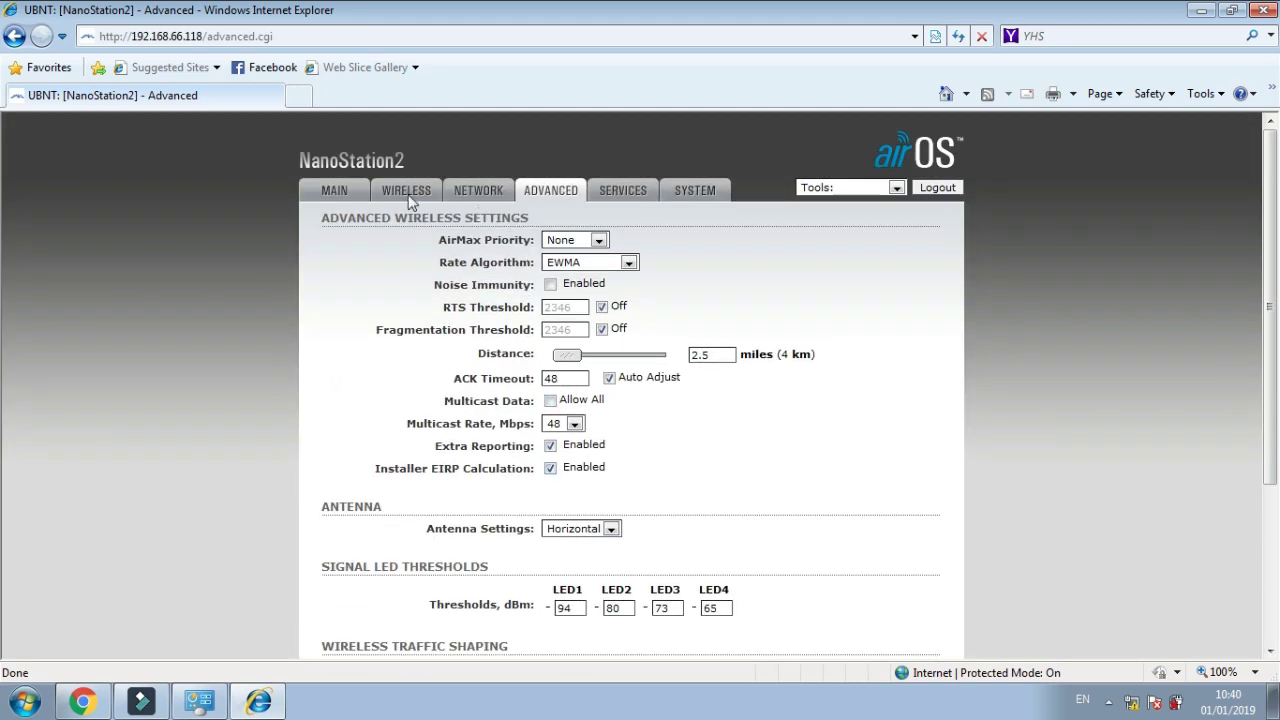
click(340, 190)
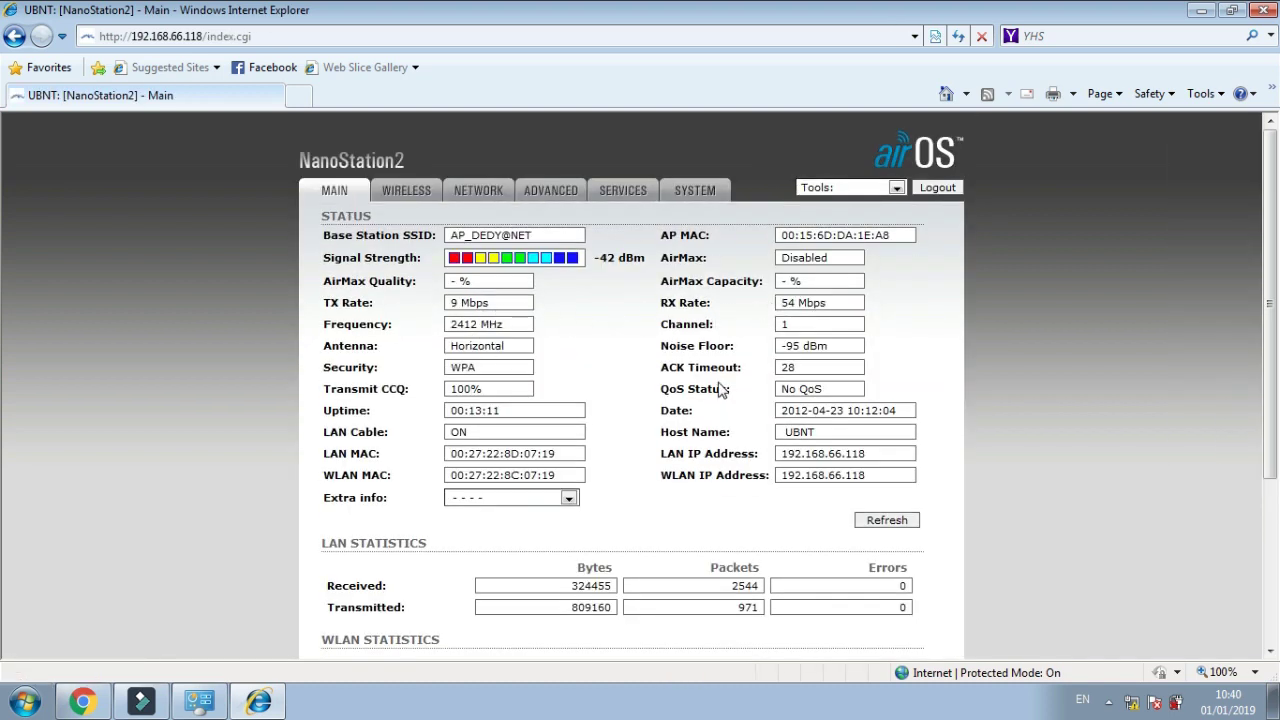
scroll(718, 390, down, 1)
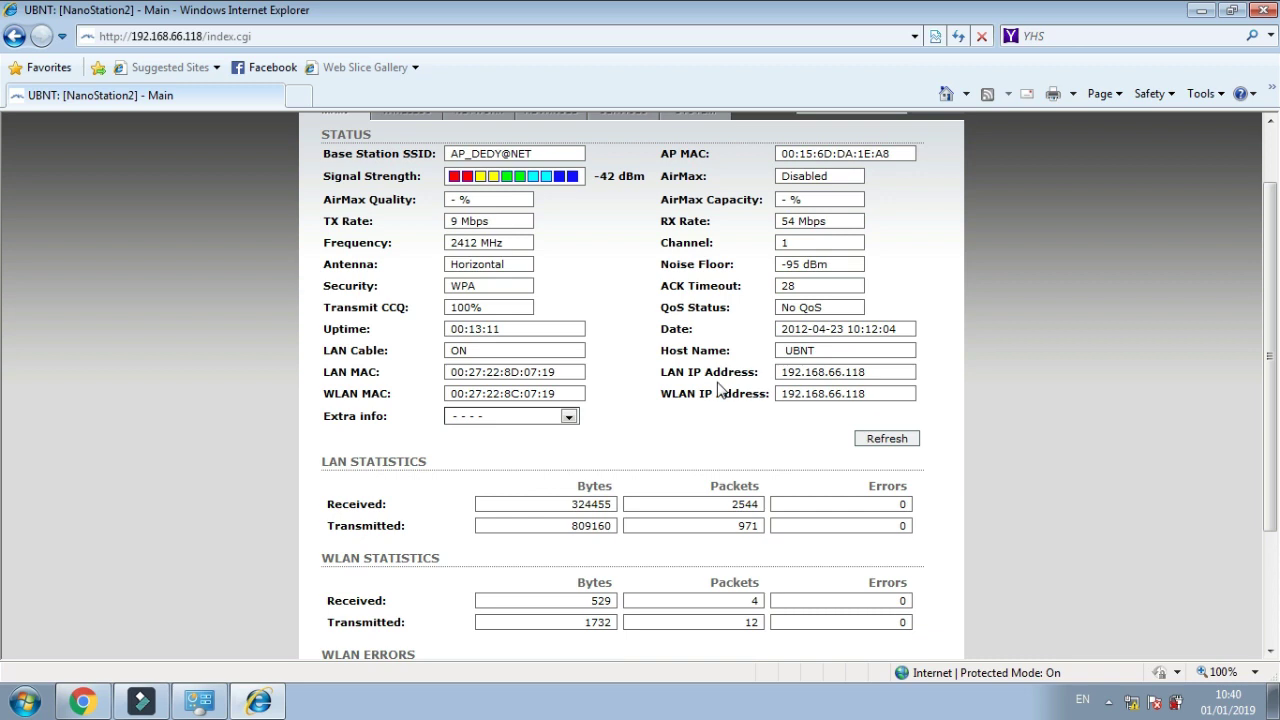
click(883, 440)
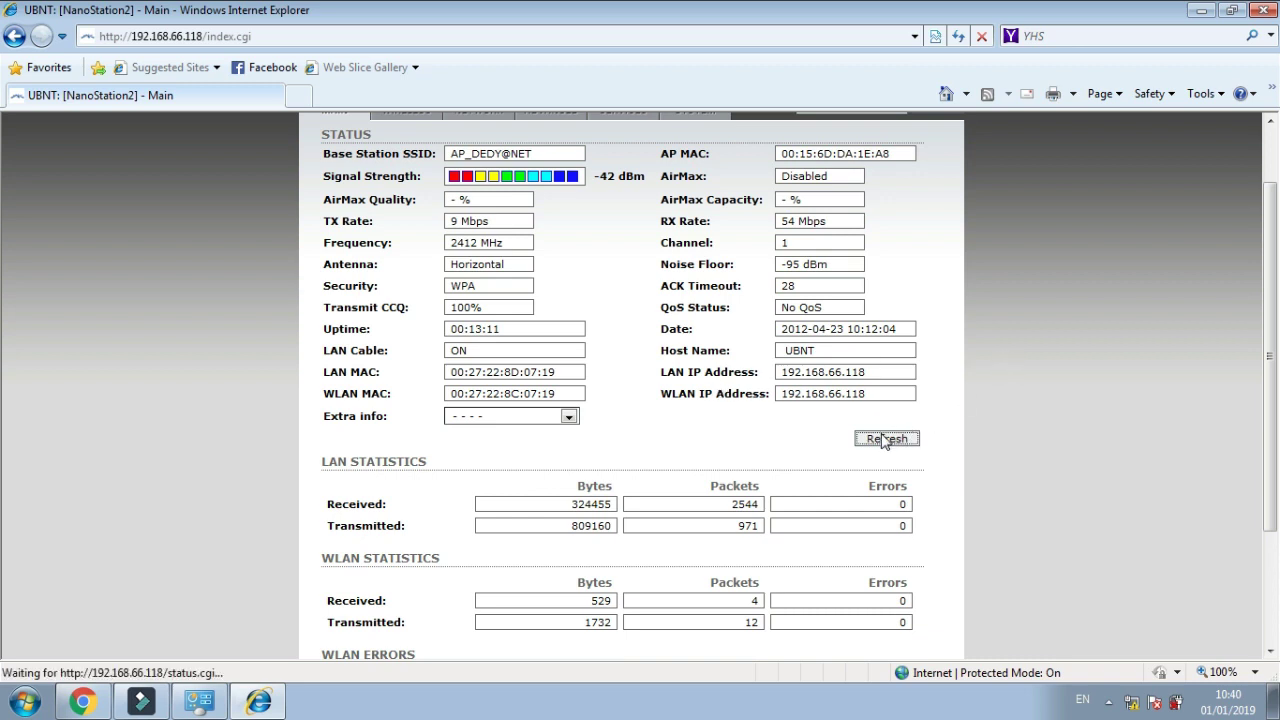